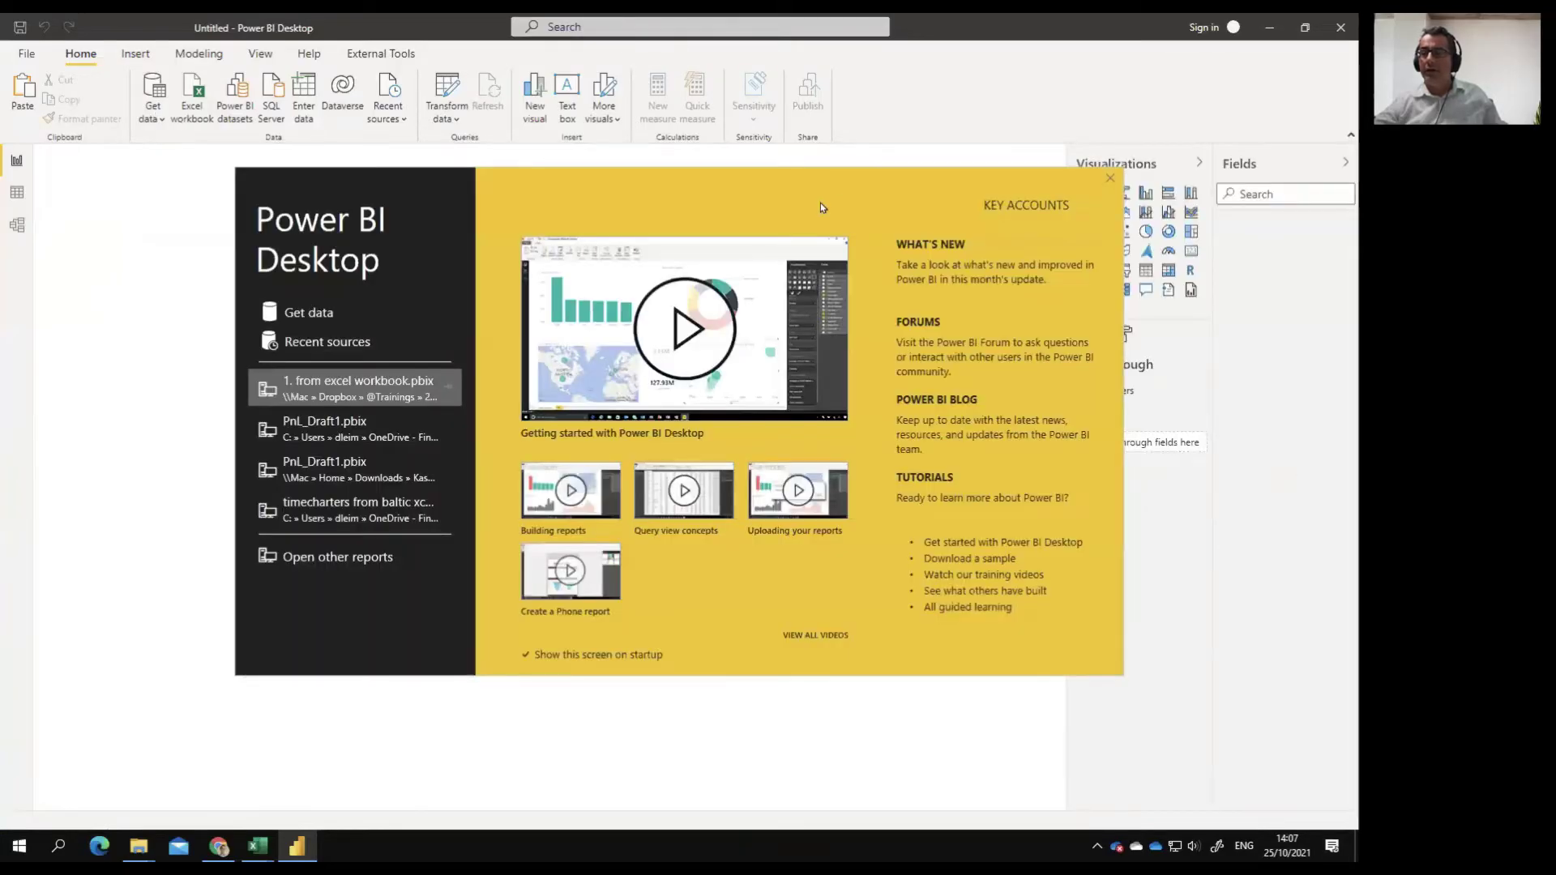
Dismiss the welcome screen and bring up the full Get Data connector catalogue.
left_click(1104, 177)
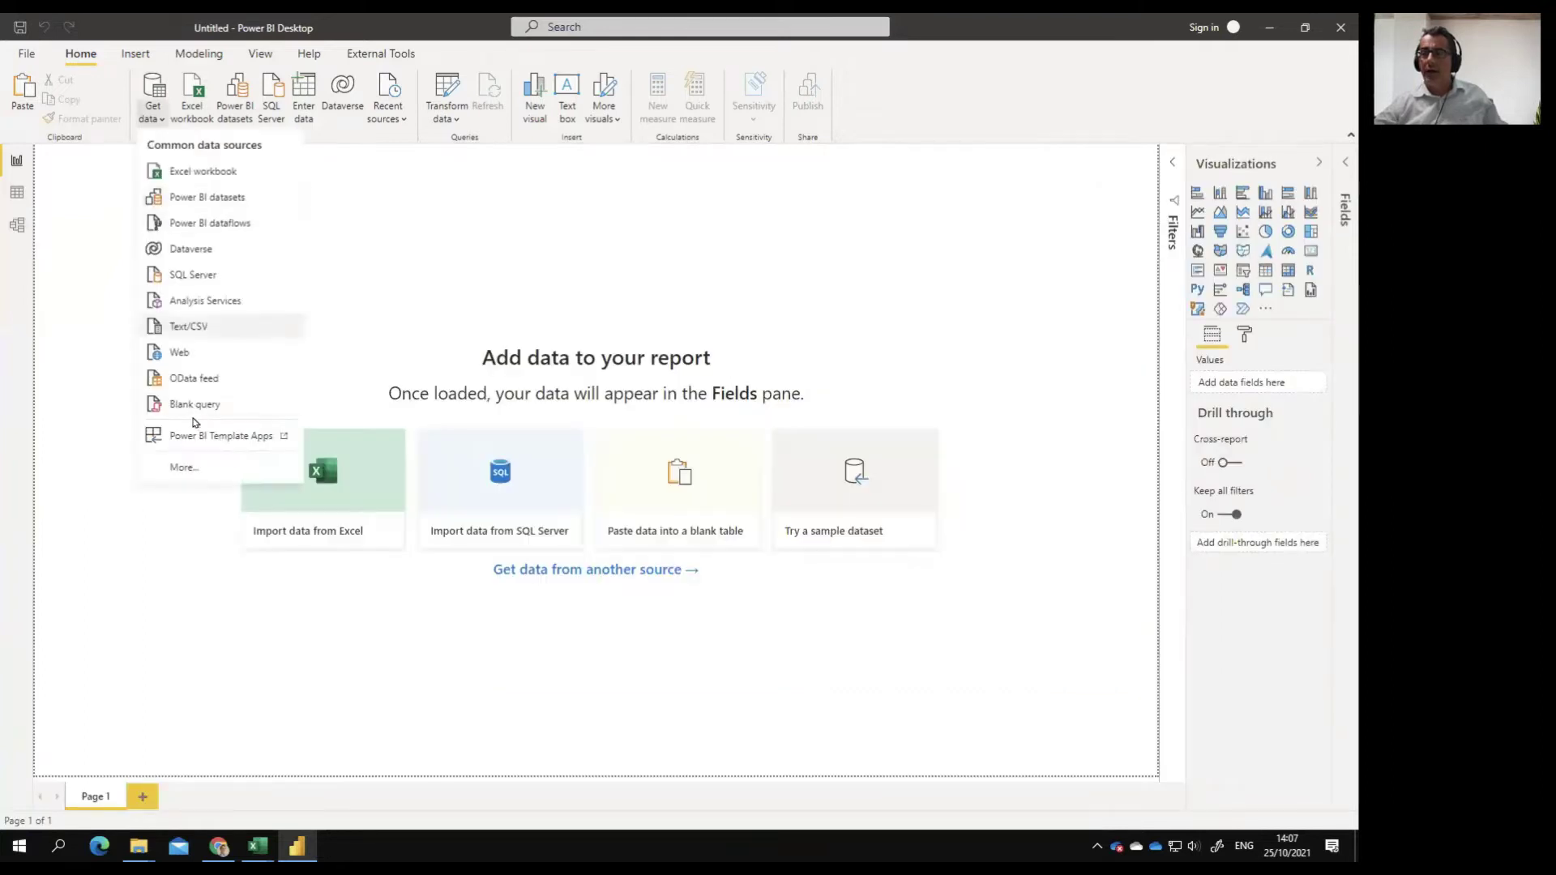
left_click(190, 470)
left_click(496, 278)
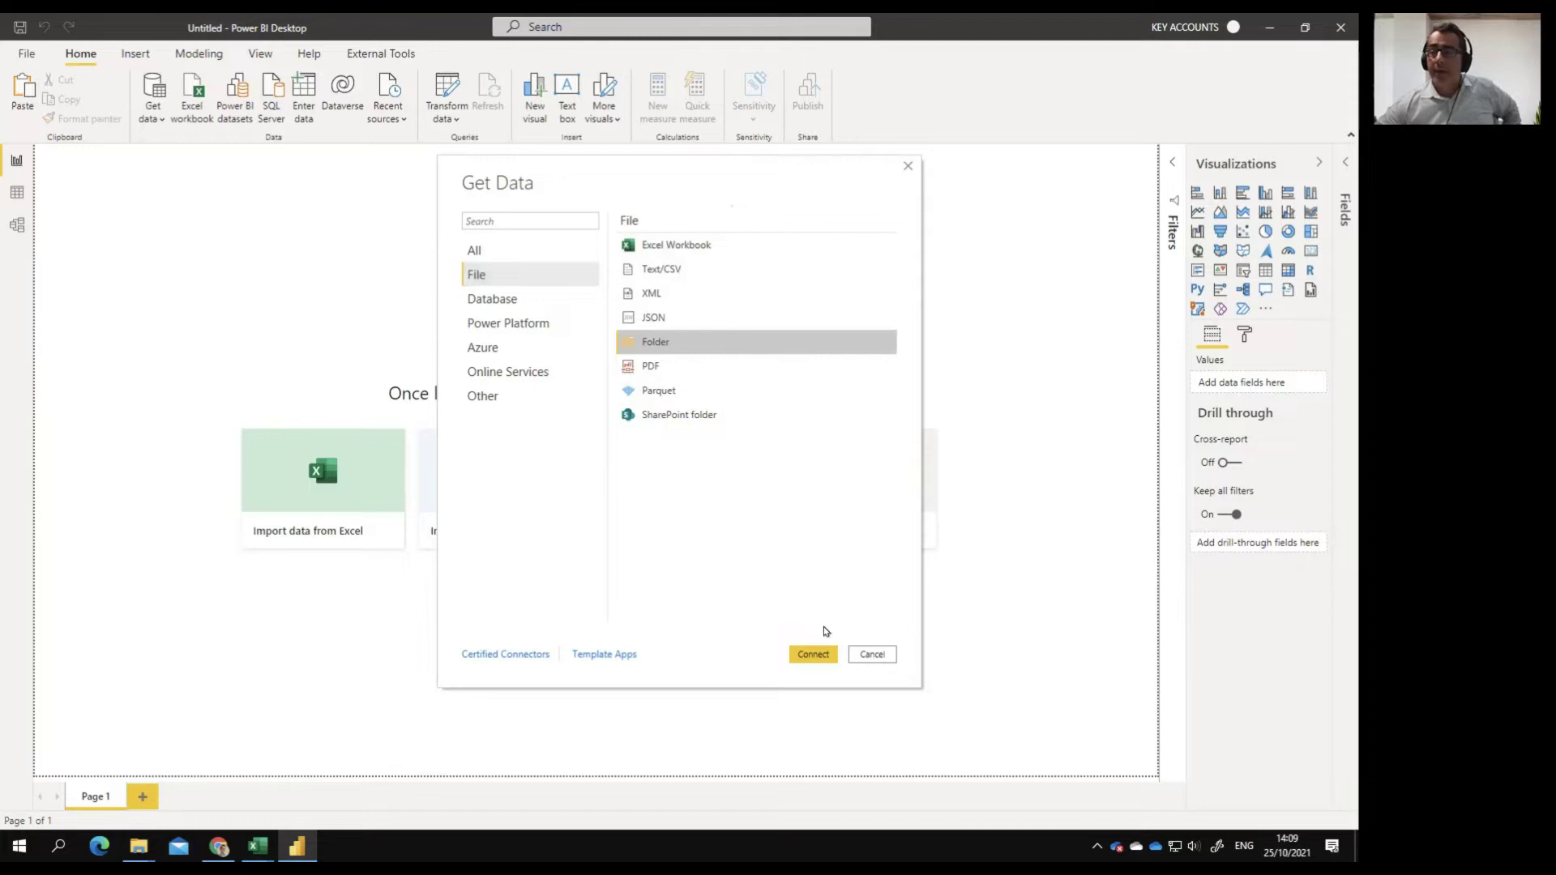
Connect to the '2.PQ_CSV Files > data source' folder and list its six CSV files.
left_click(812, 655)
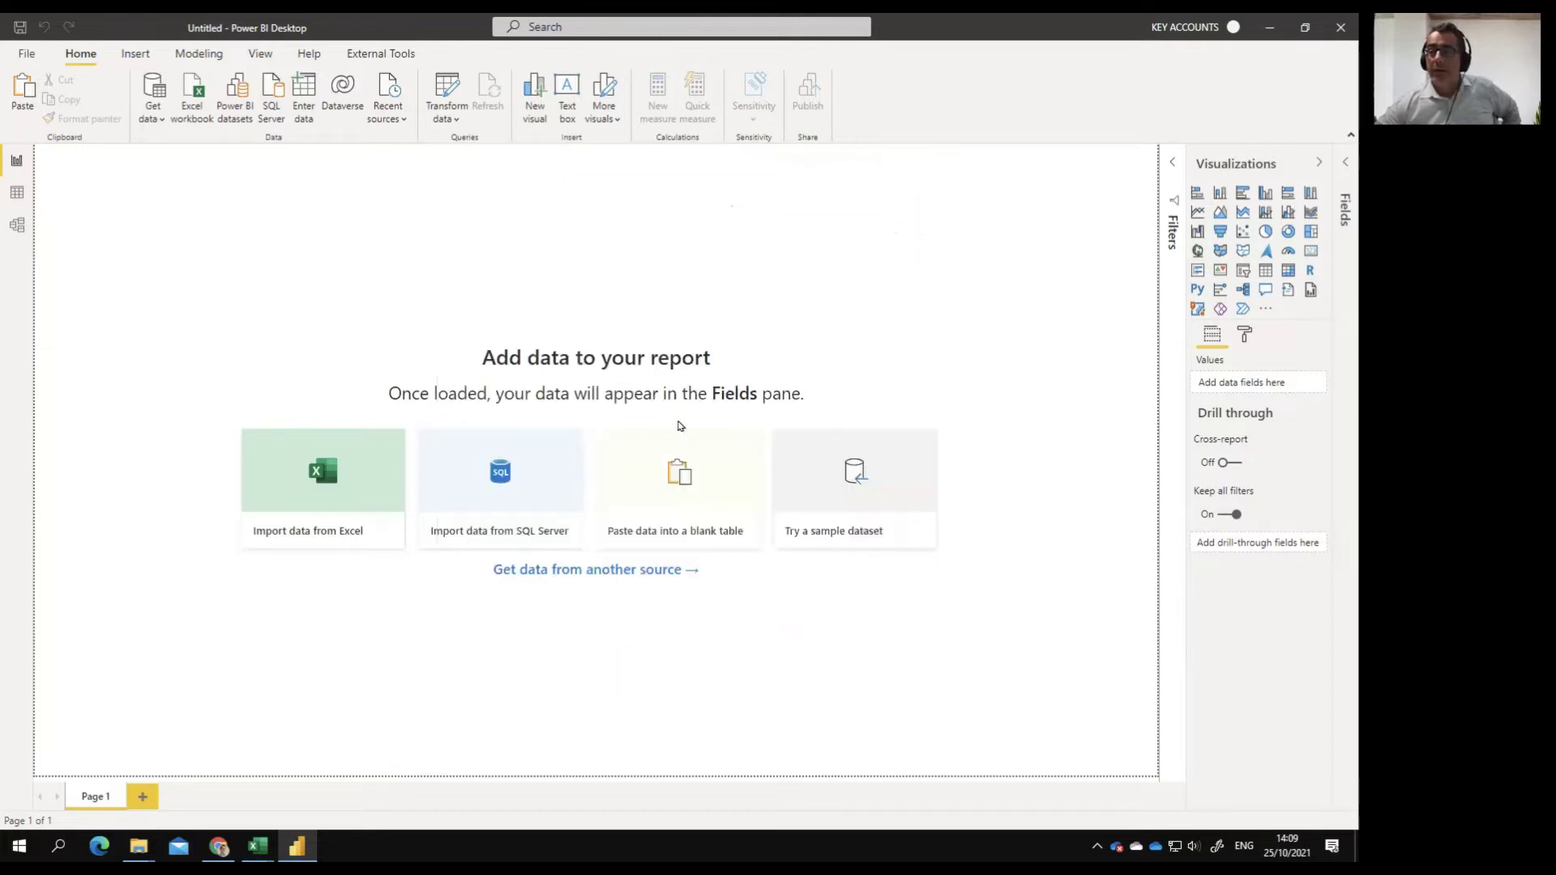
left_click(812, 407)
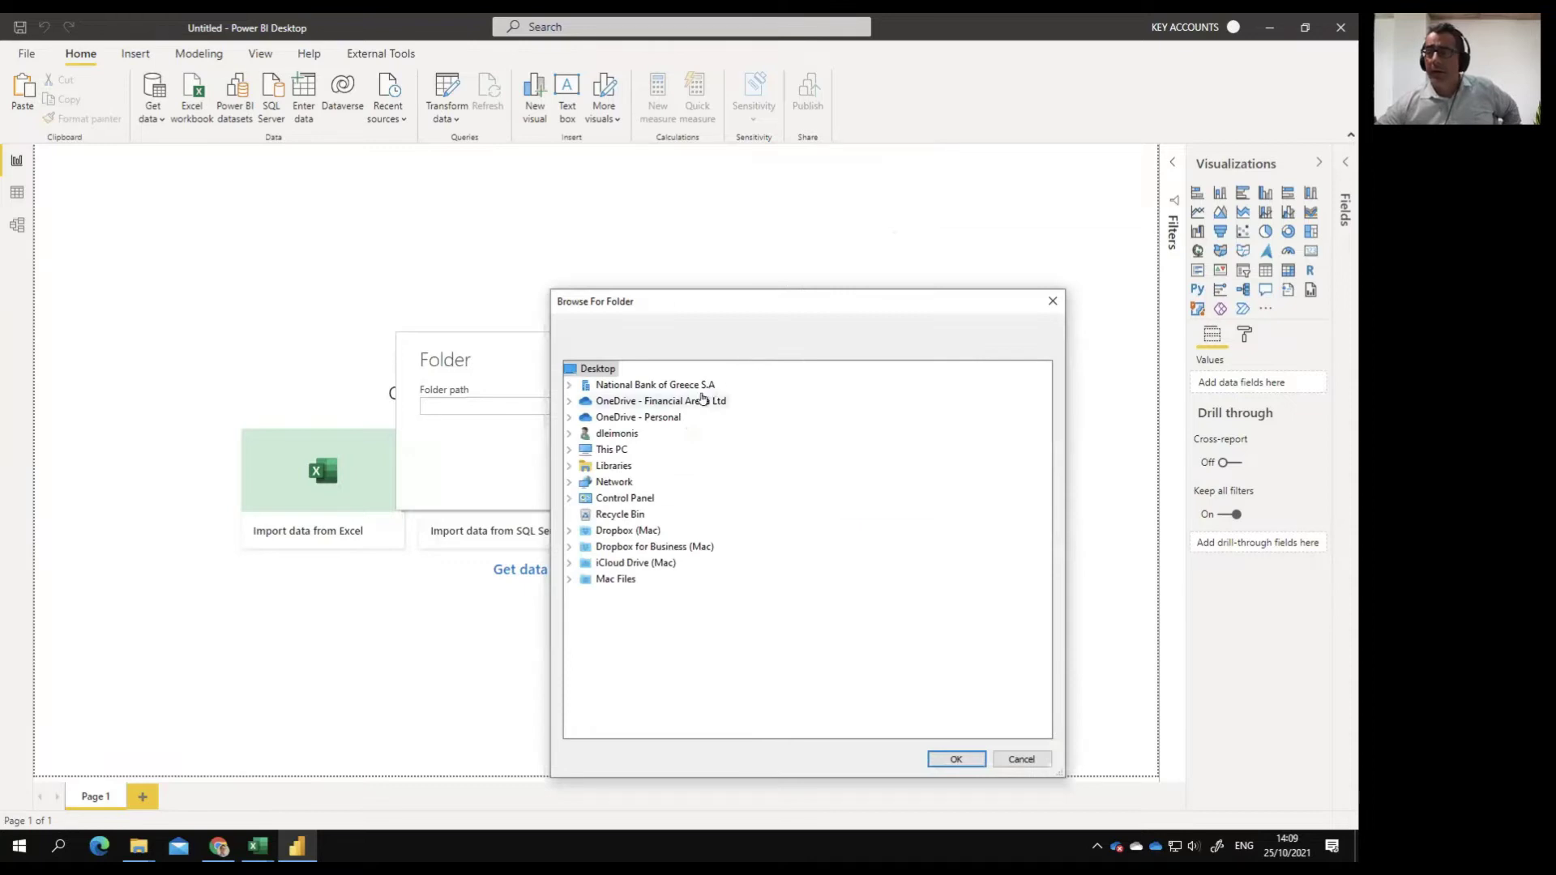
left_click(617, 434)
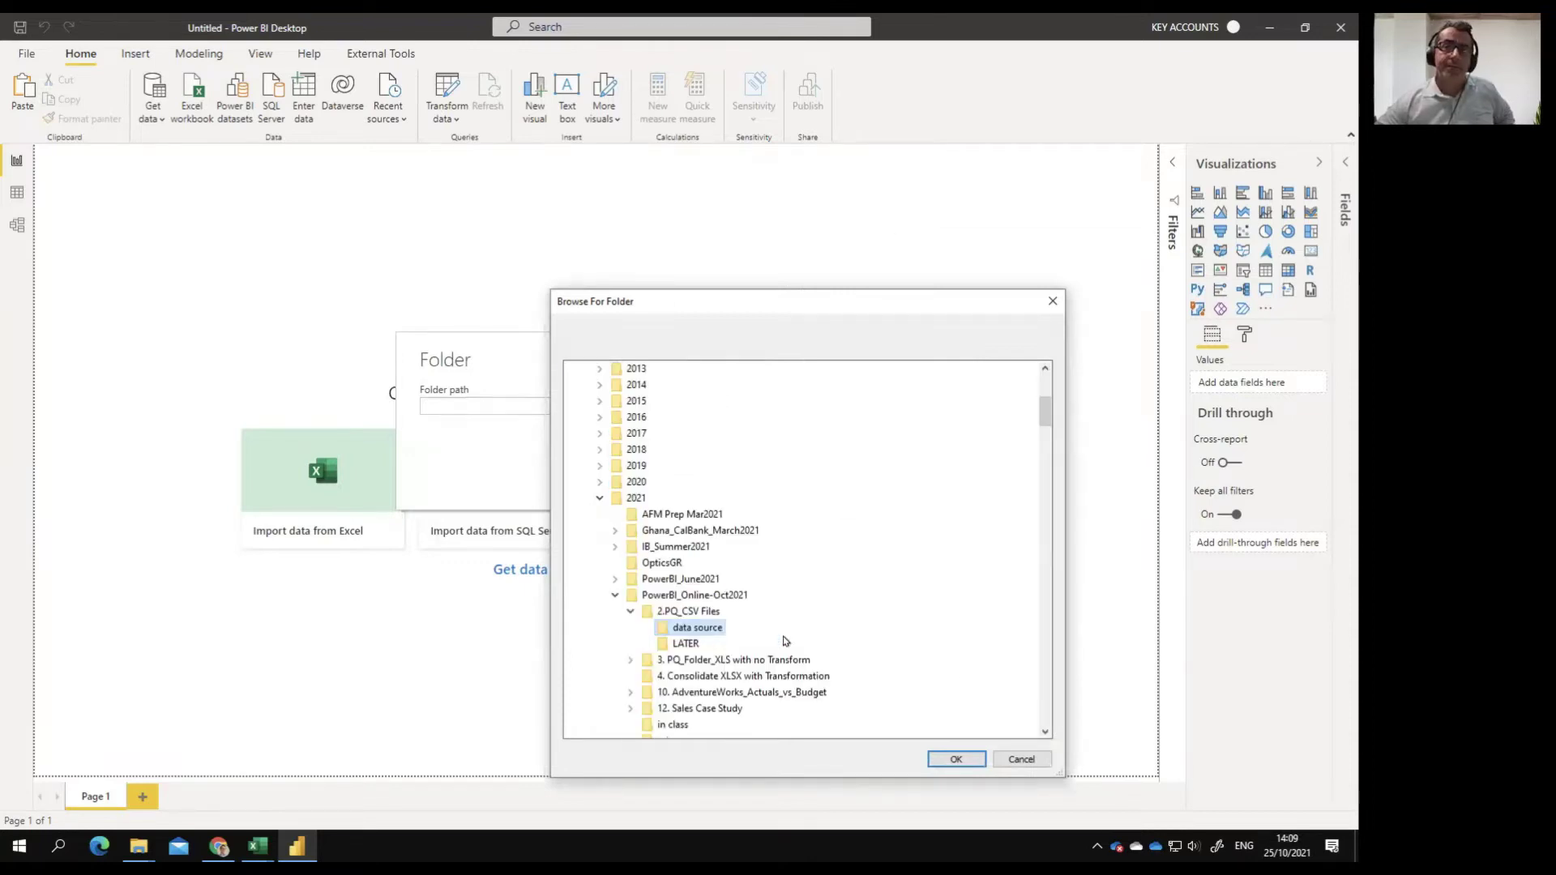
left_click(953, 759)
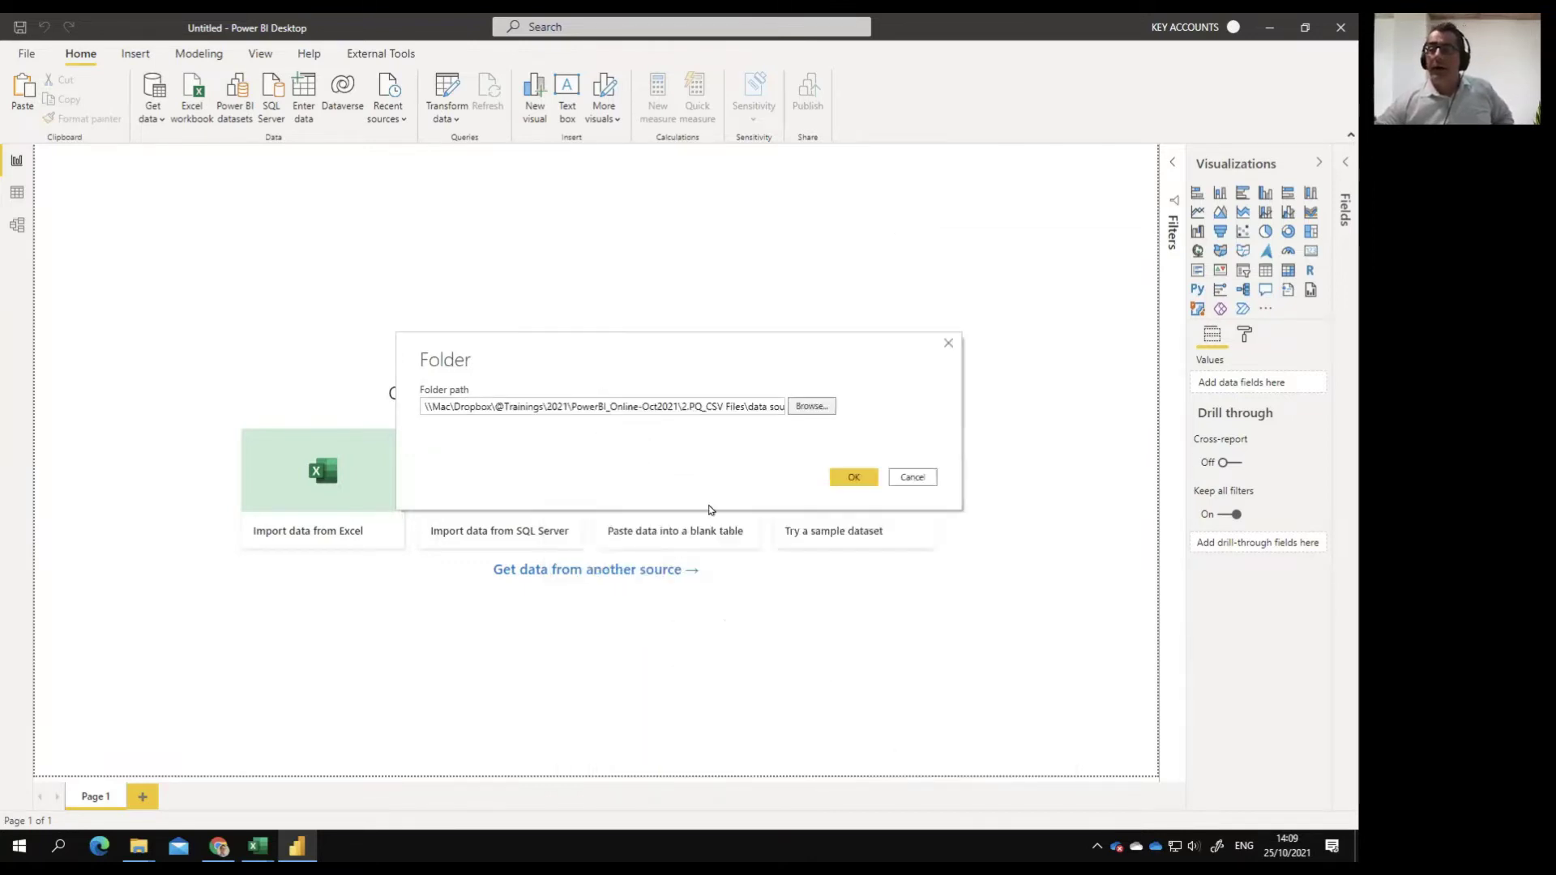
left_click(850, 474)
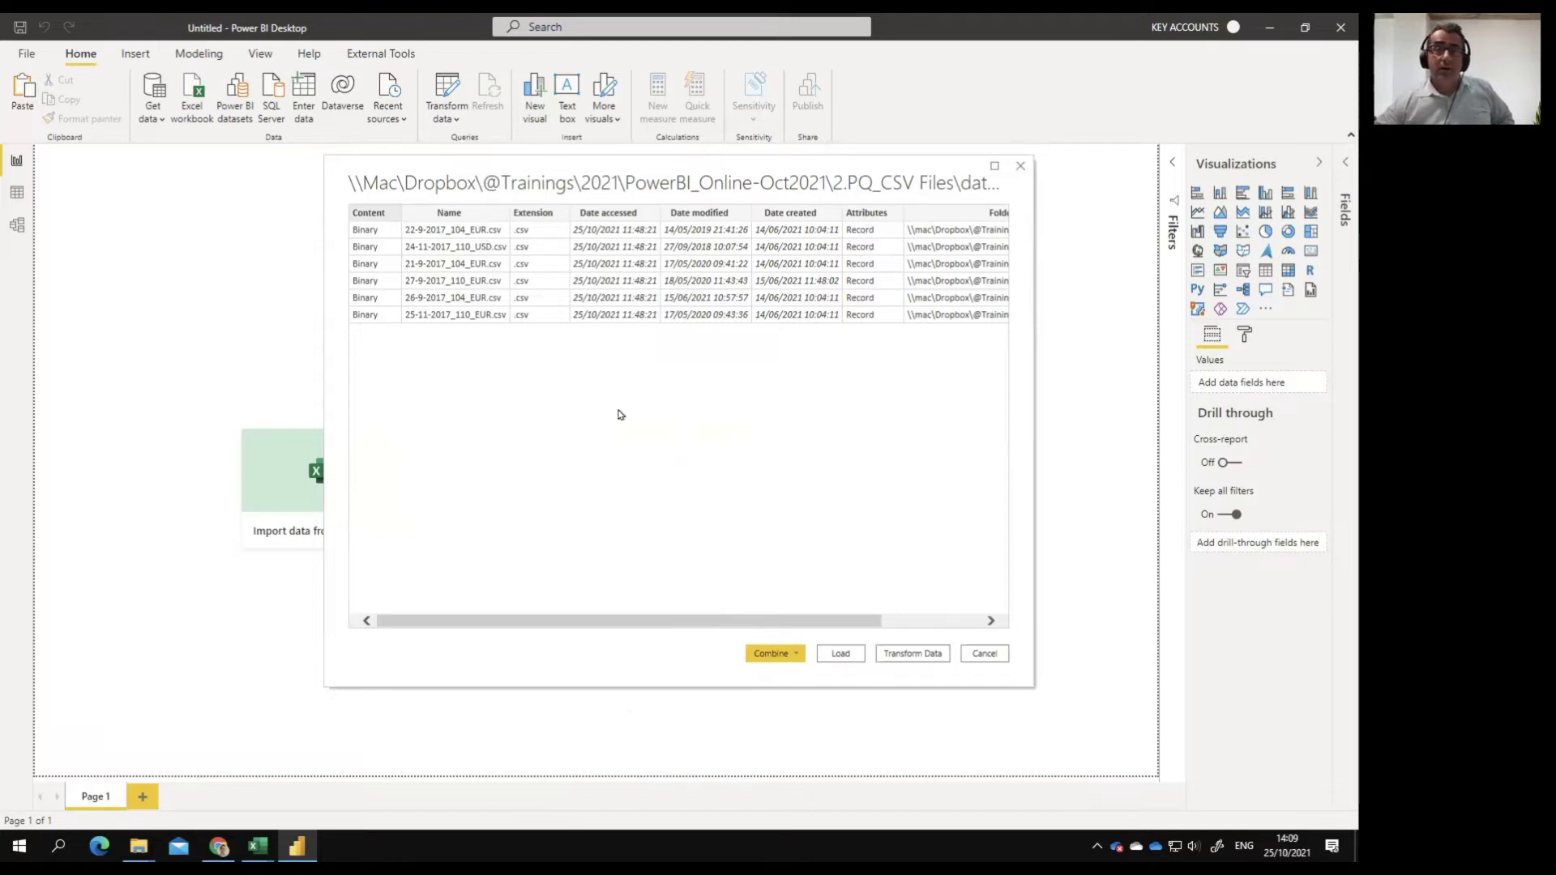
Choose Combine & Transform Data to preview the first CSV's Date, Product and Qty columns.
left_click(798, 655)
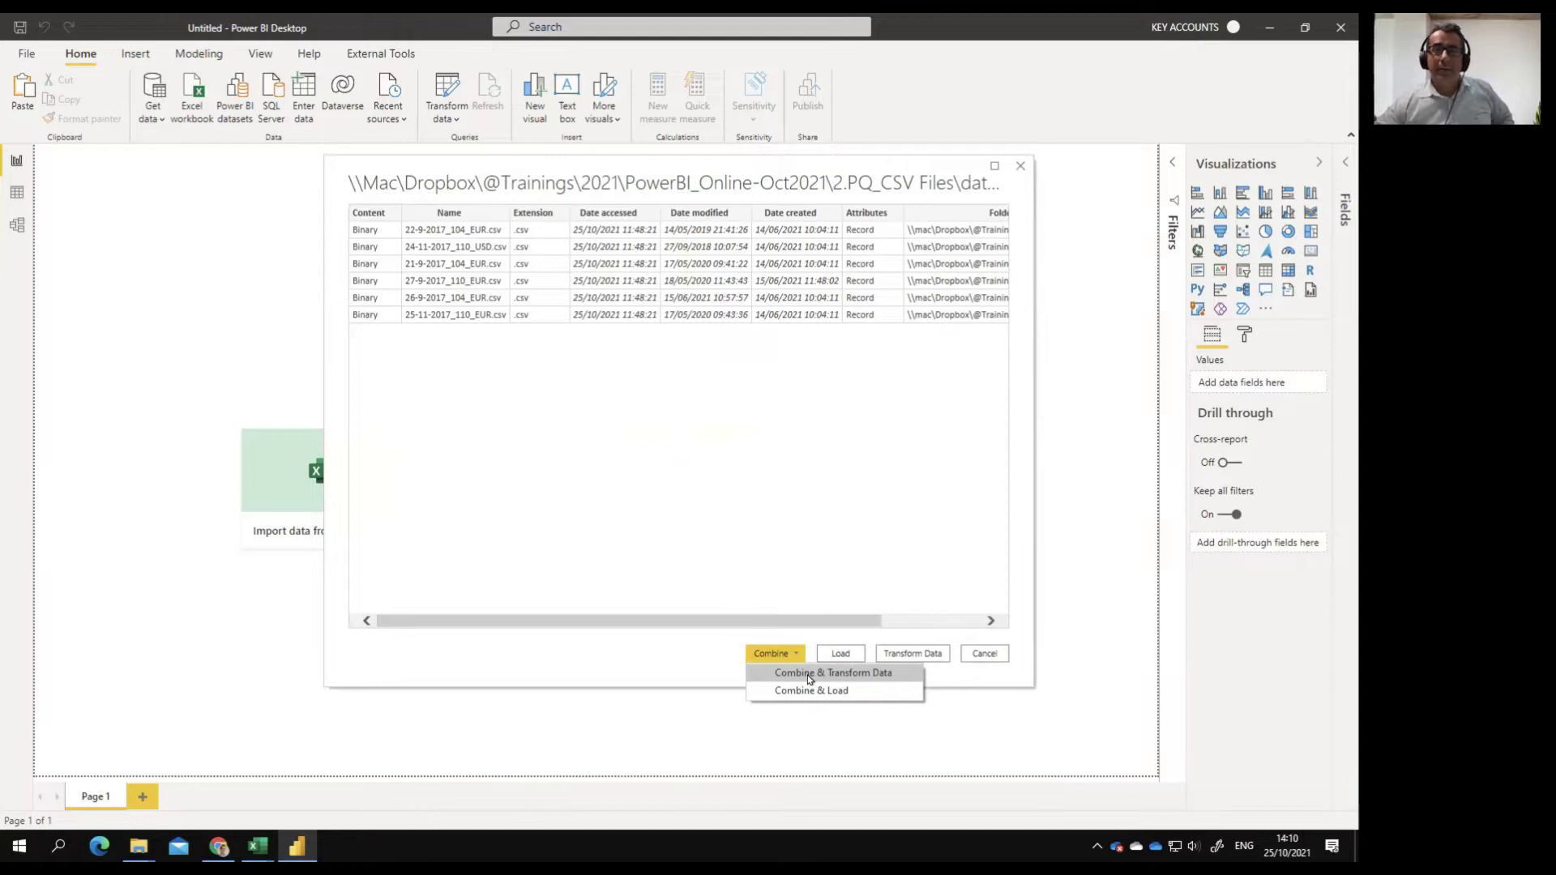
left_click(809, 676)
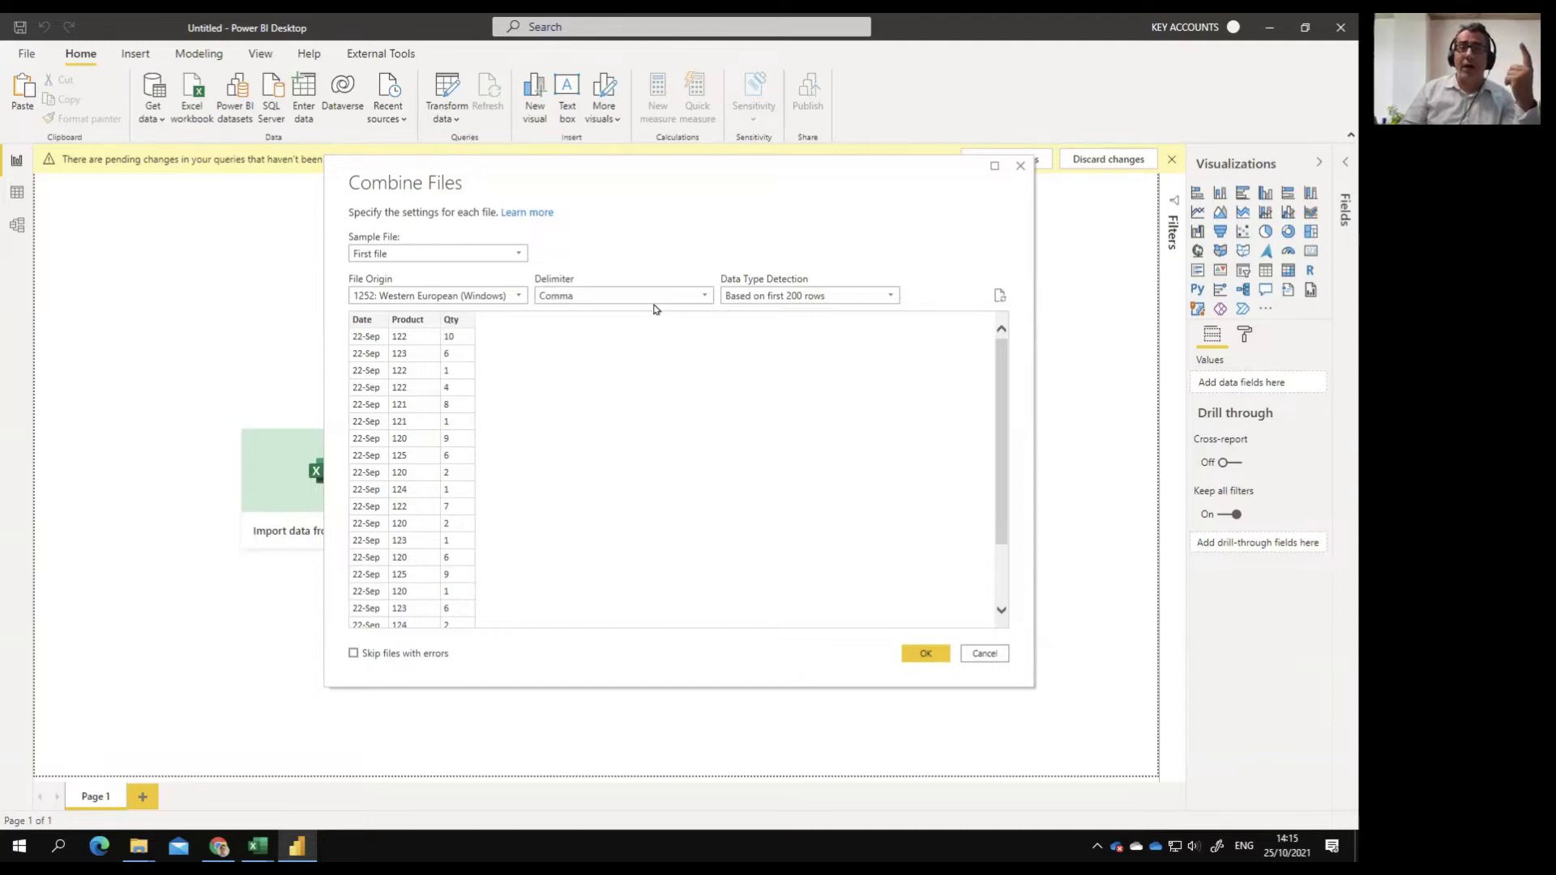
left_click(520, 256)
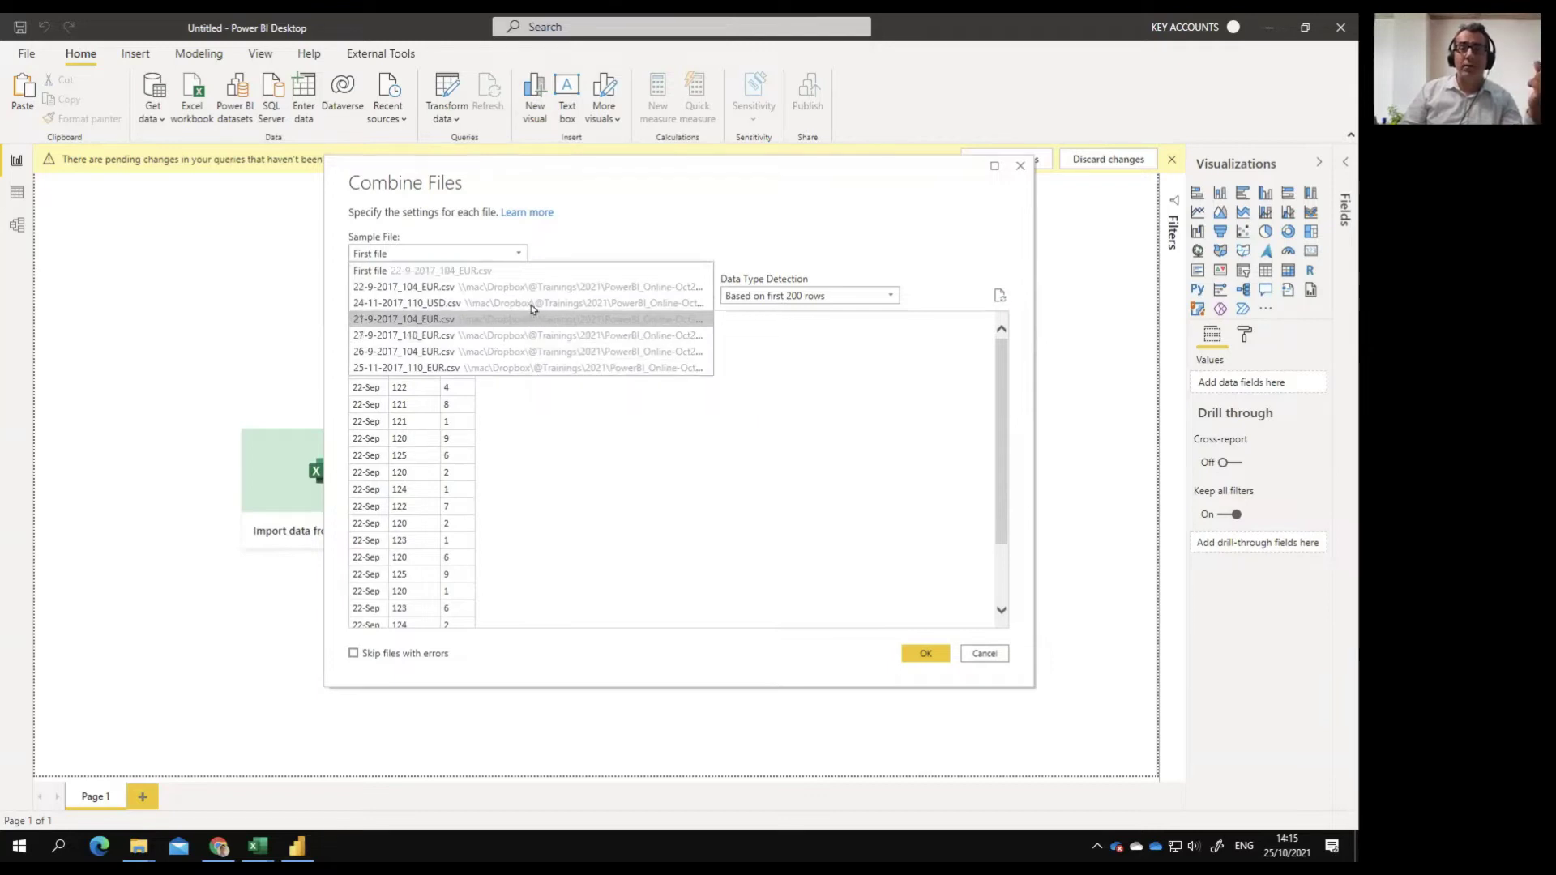
left_click(590, 246)
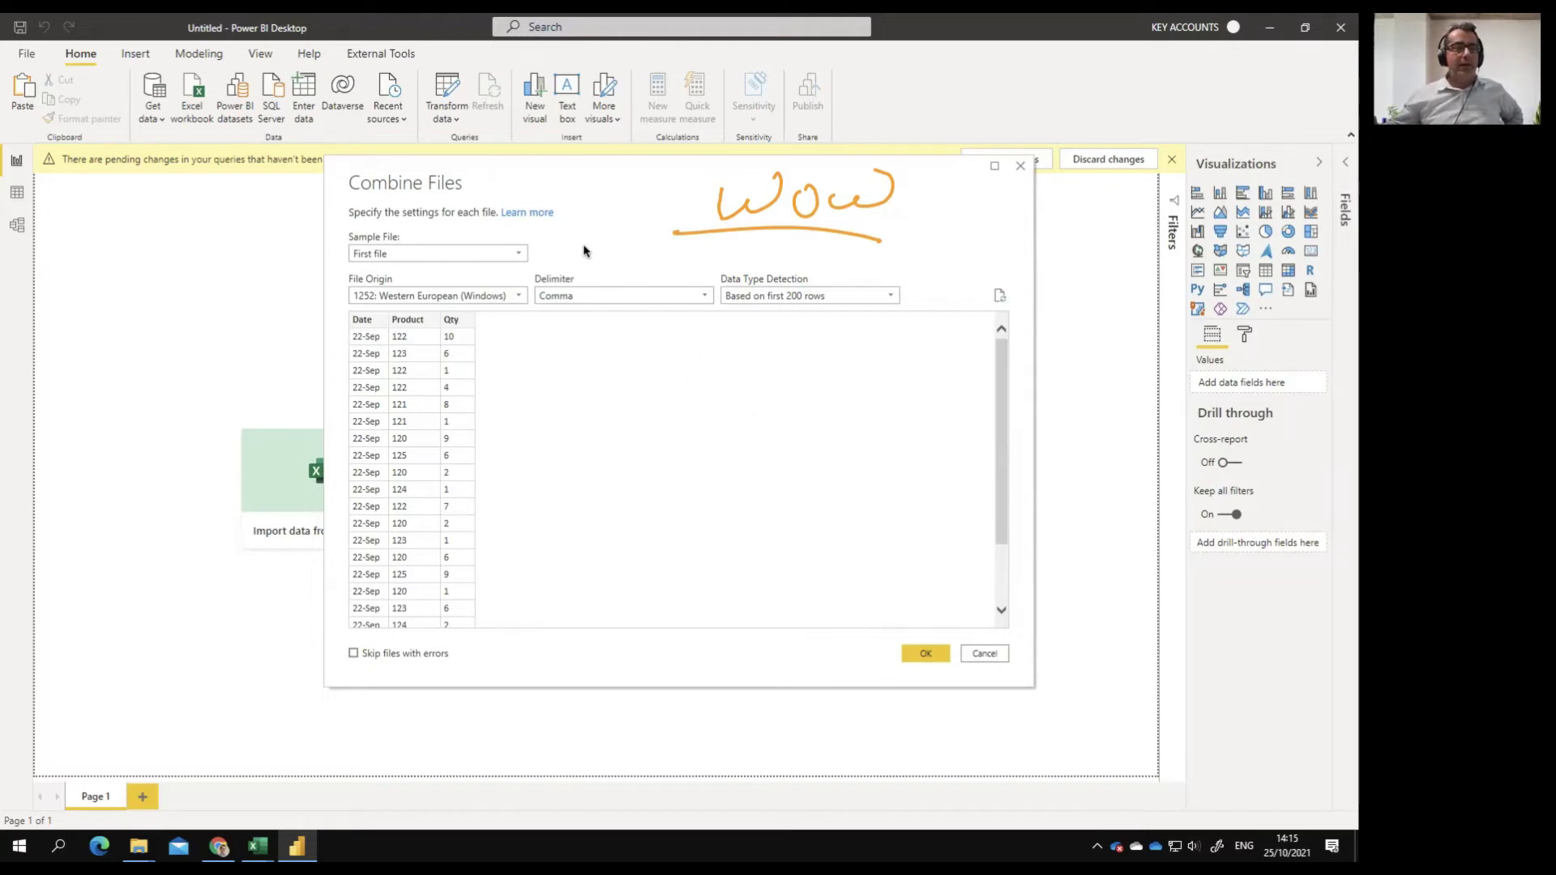
left_click_drag(656, 344, 671, 391)
mouse_move(701, 368)
left_mouse_down()
mouse_move(718, 388)
mouse_move(898, 380)
left_mouse_up()
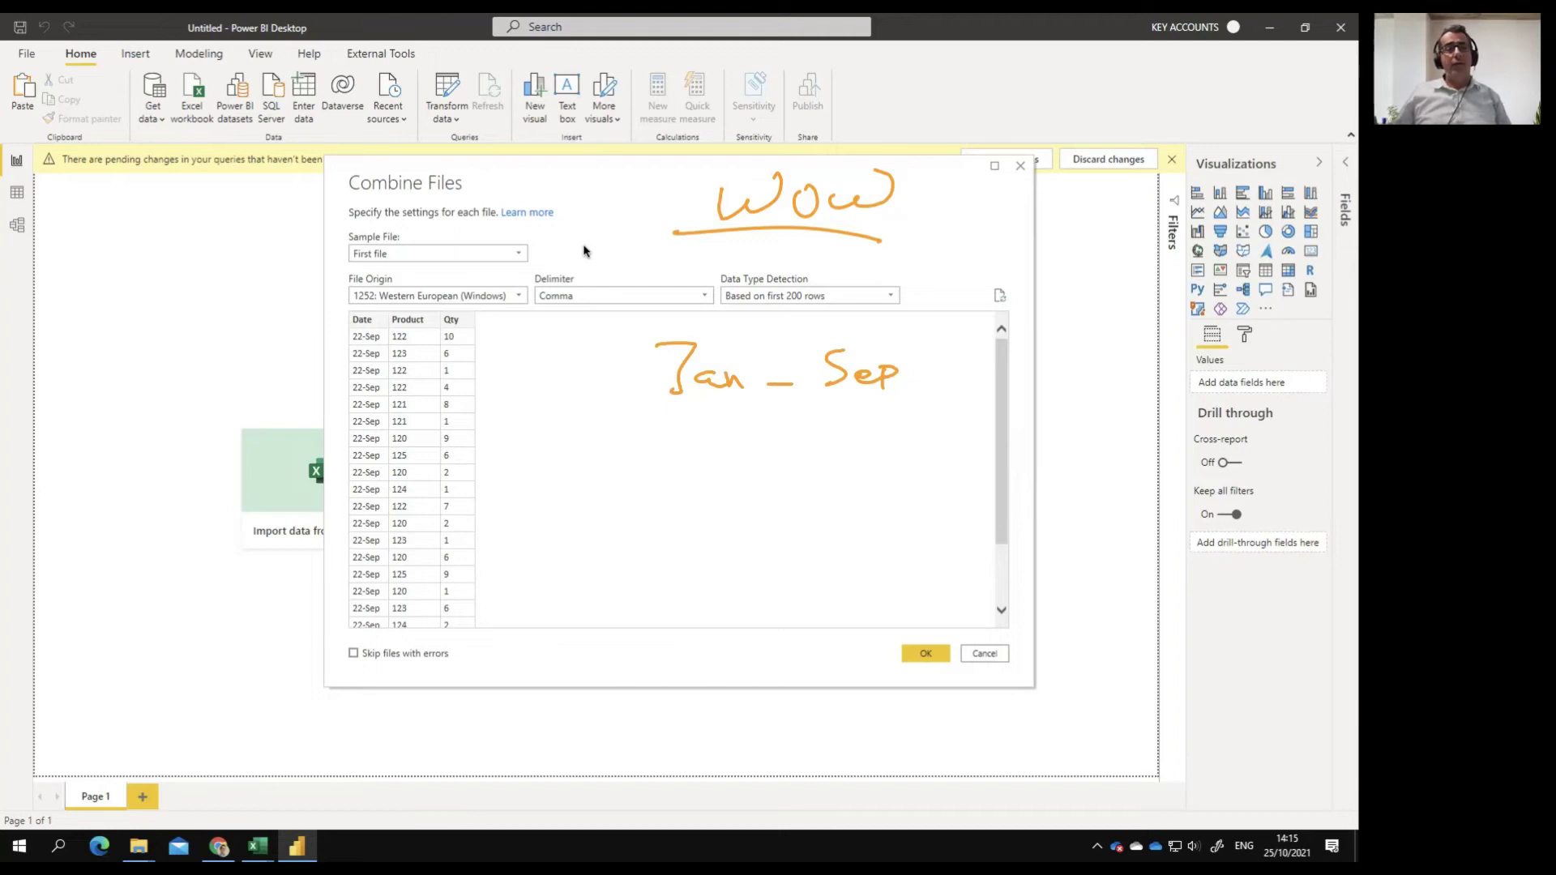
left_click_drag(586, 469, 610, 467)
mouse_move(598, 450)
left_mouse_down()
mouse_move(597, 490)
mouse_move(641, 458)
mouse_move(682, 487)
left_mouse_up()
mouse_move(693, 450)
left_mouse_down()
mouse_move(697, 486)
mouse_move(756, 470)
mouse_move(785, 486)
left_mouse_up()
left_click_drag(797, 460, 799, 484)
left_click_drag(612, 506, 813, 506)
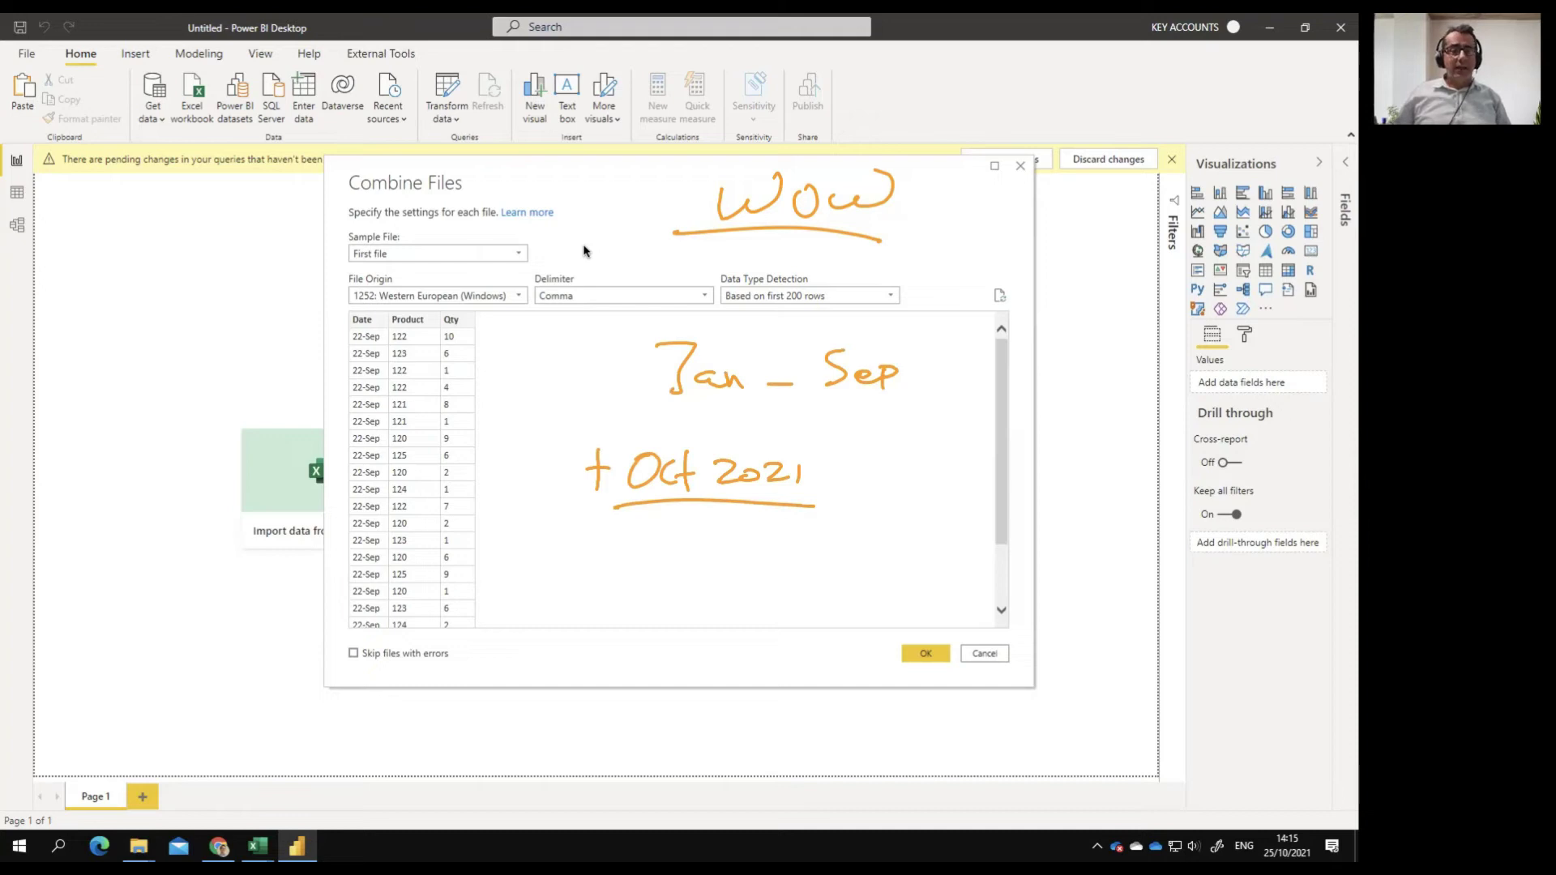
mouse_move(580, 536)
left_mouse_down()
mouse_move(582, 587)
mouse_move(581, 533)
mouse_move(620, 546)
mouse_move(626, 567)
left_mouse_up()
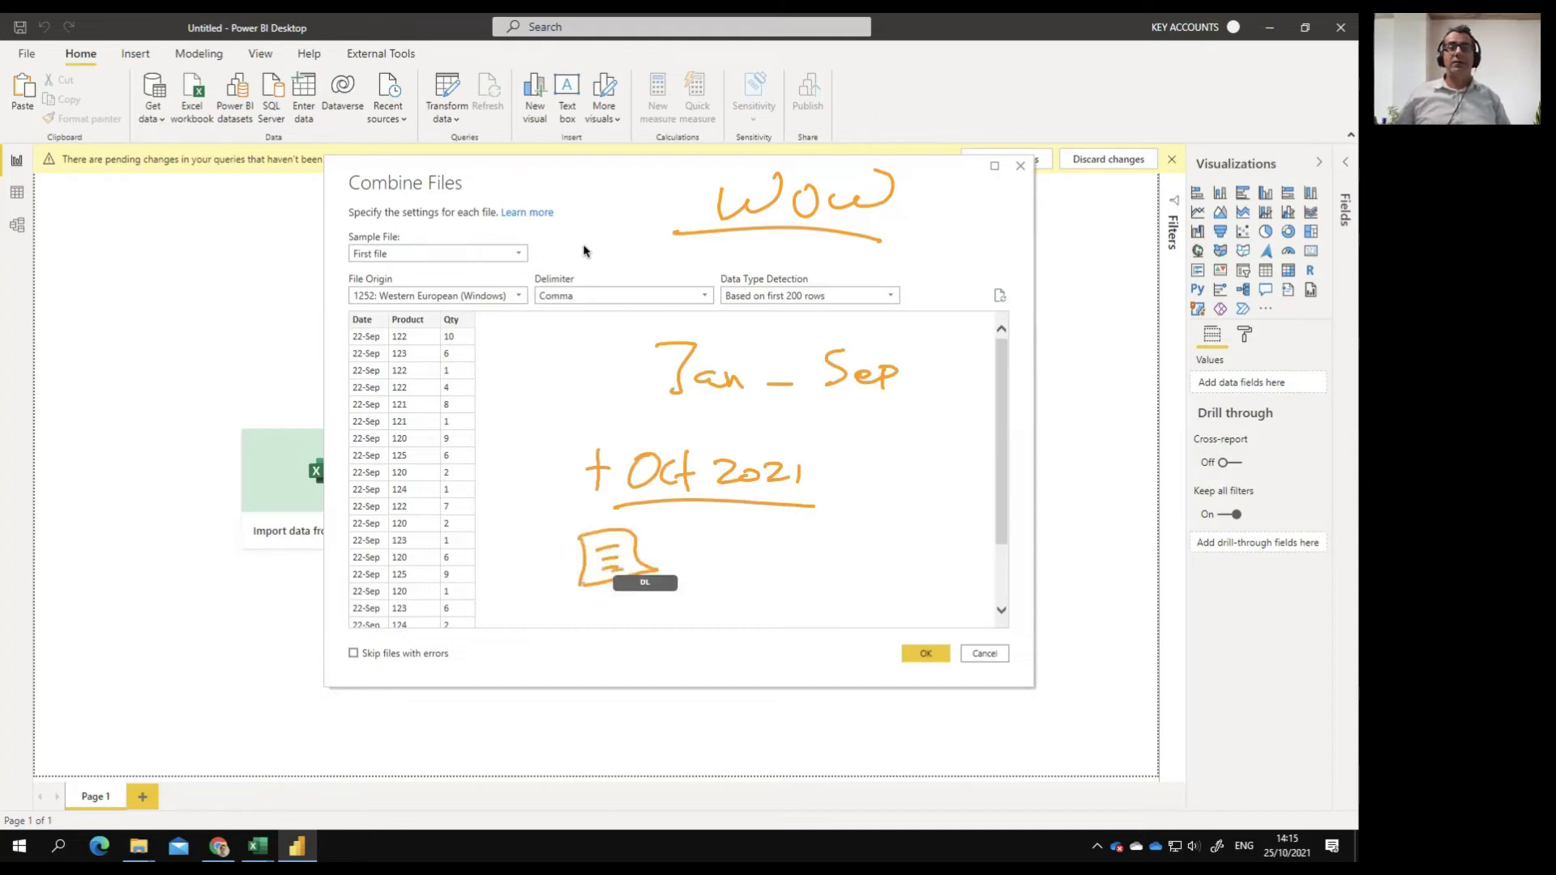
left_click_drag(390, 90, 429, 88)
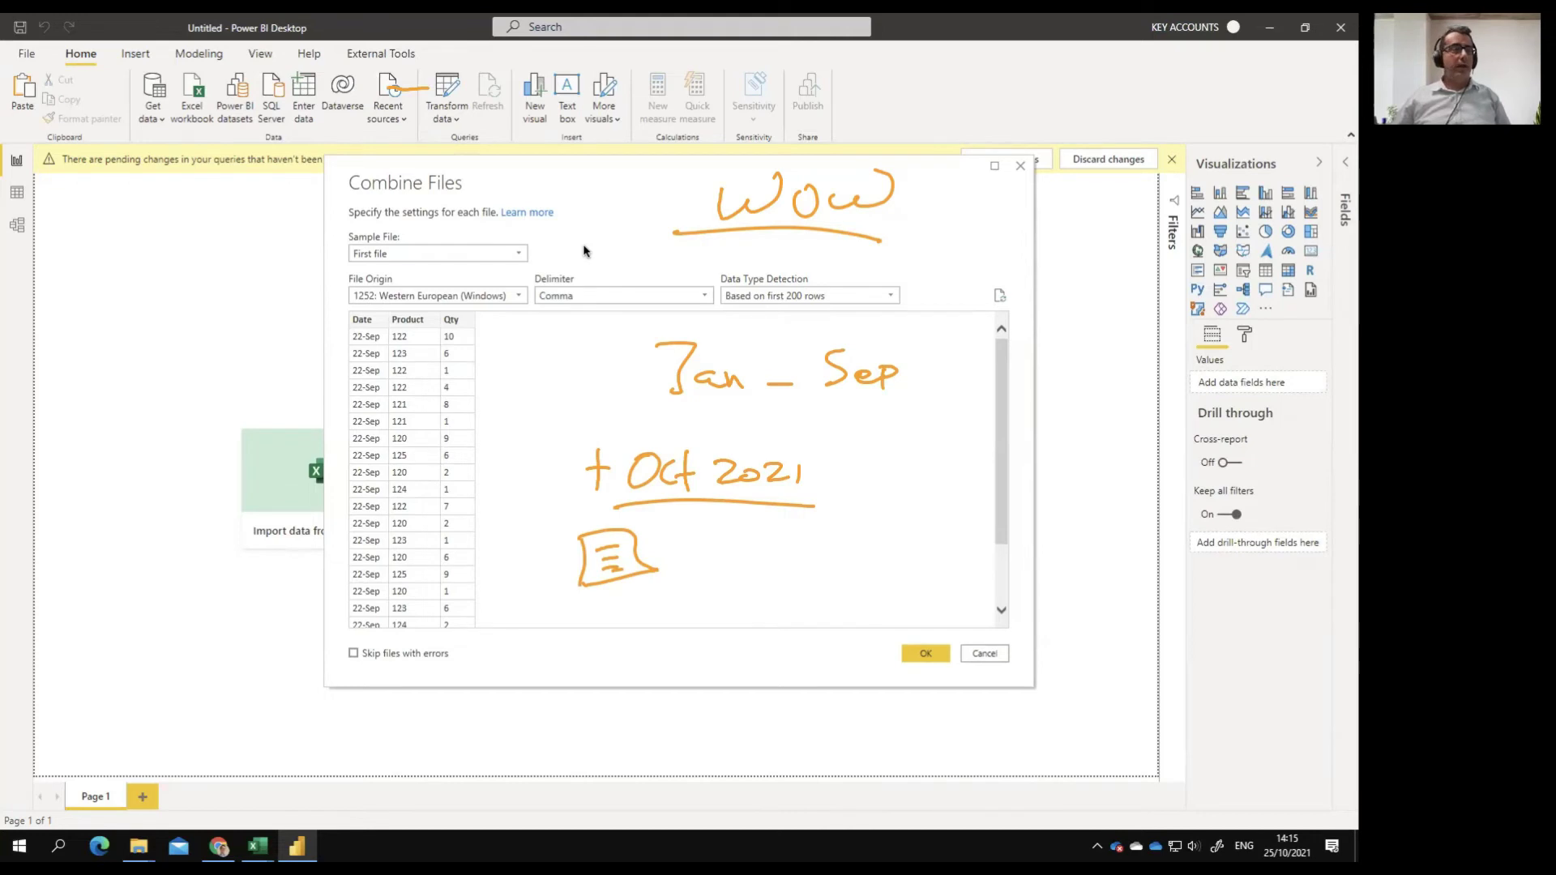
mouse_move(120, 257)
left_mouse_down()
mouse_move(130, 238)
mouse_move(159, 253)
mouse_move(221, 244)
left_mouse_up()
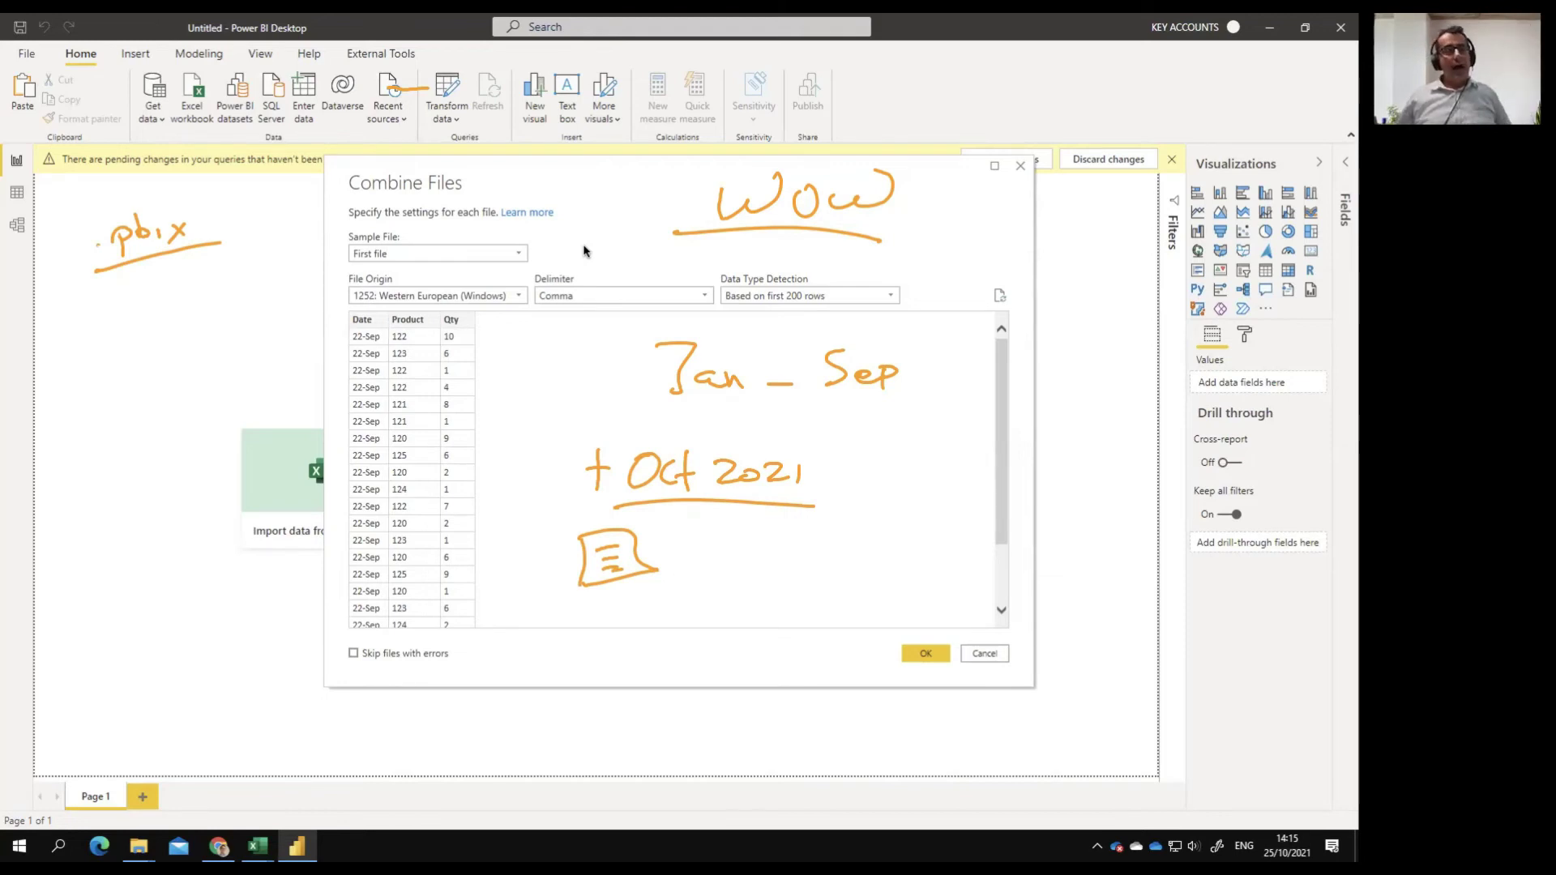
left_click_drag(815, 484, 914, 413)
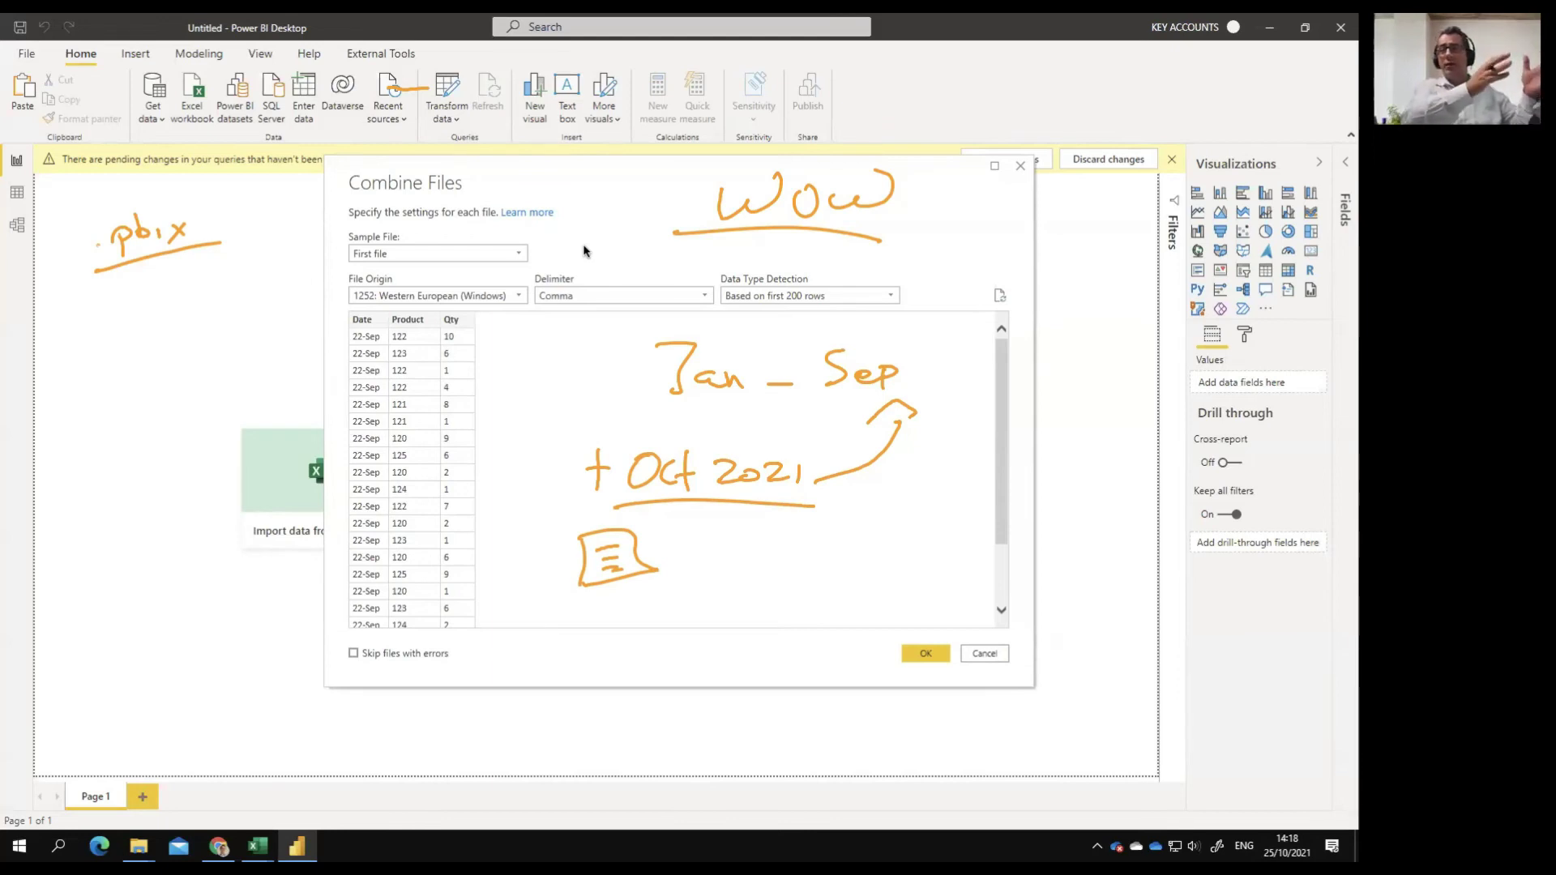
key("Escape")
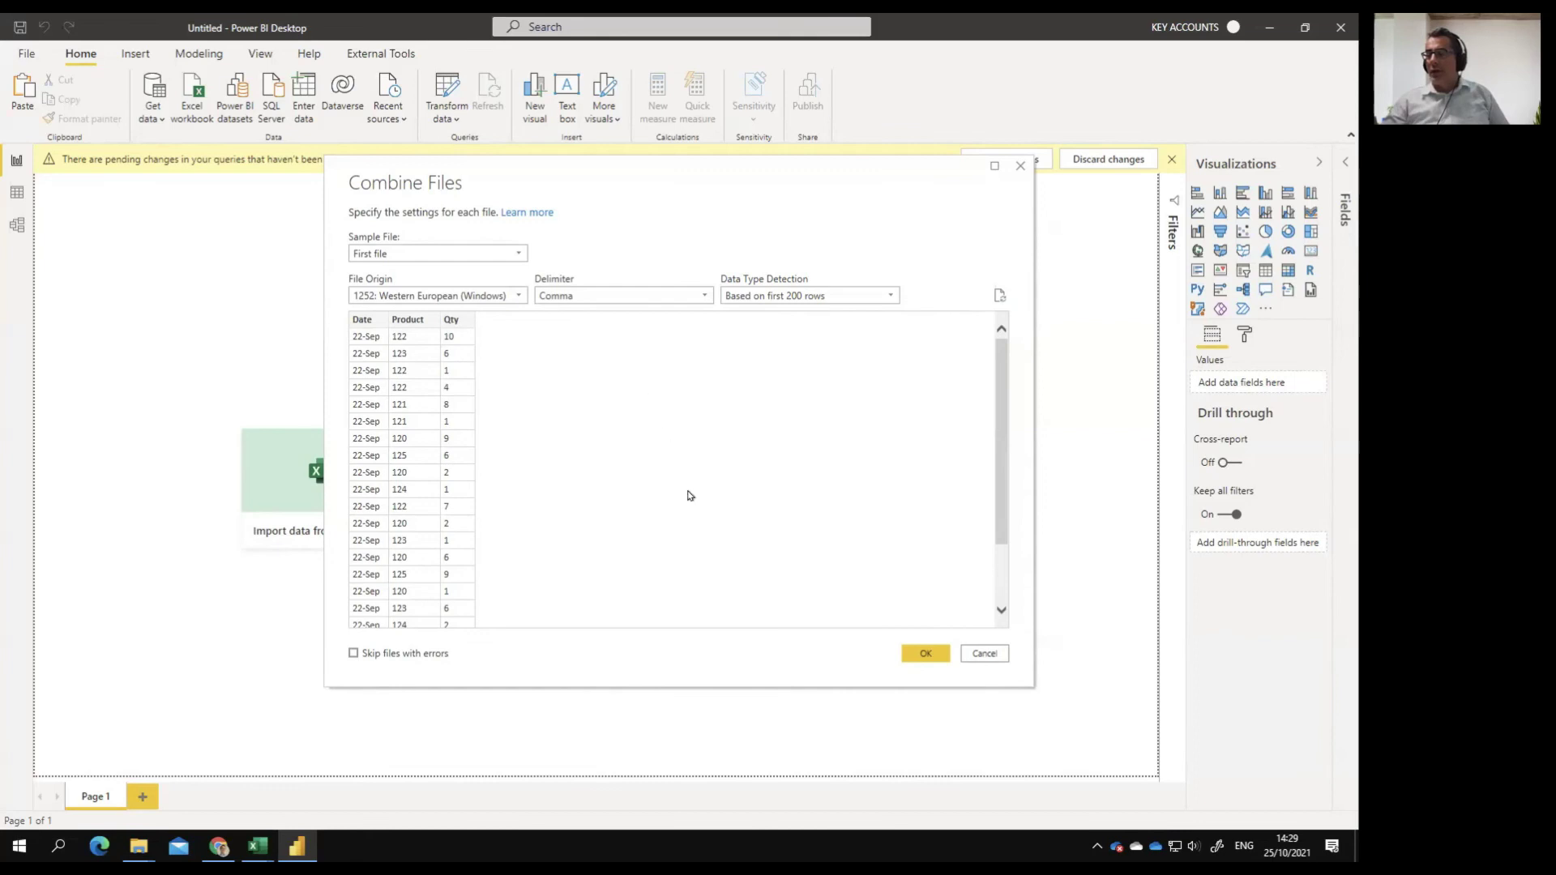
Accept the Combine Files settings and switch to the Power Query Editor window.
left_click(924, 654)
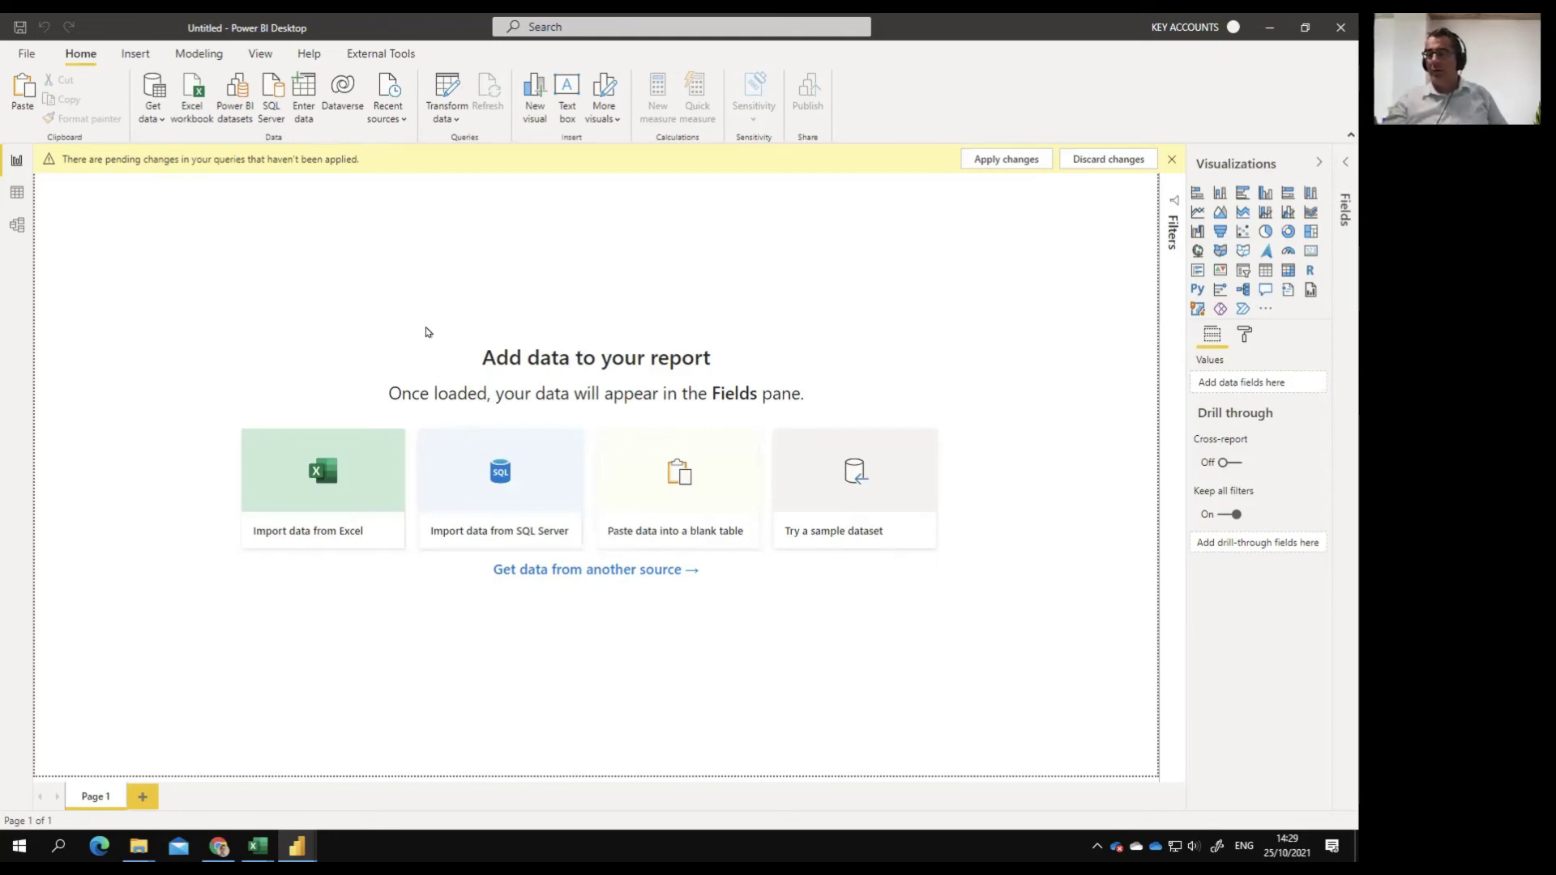
mouse_move(297, 847)
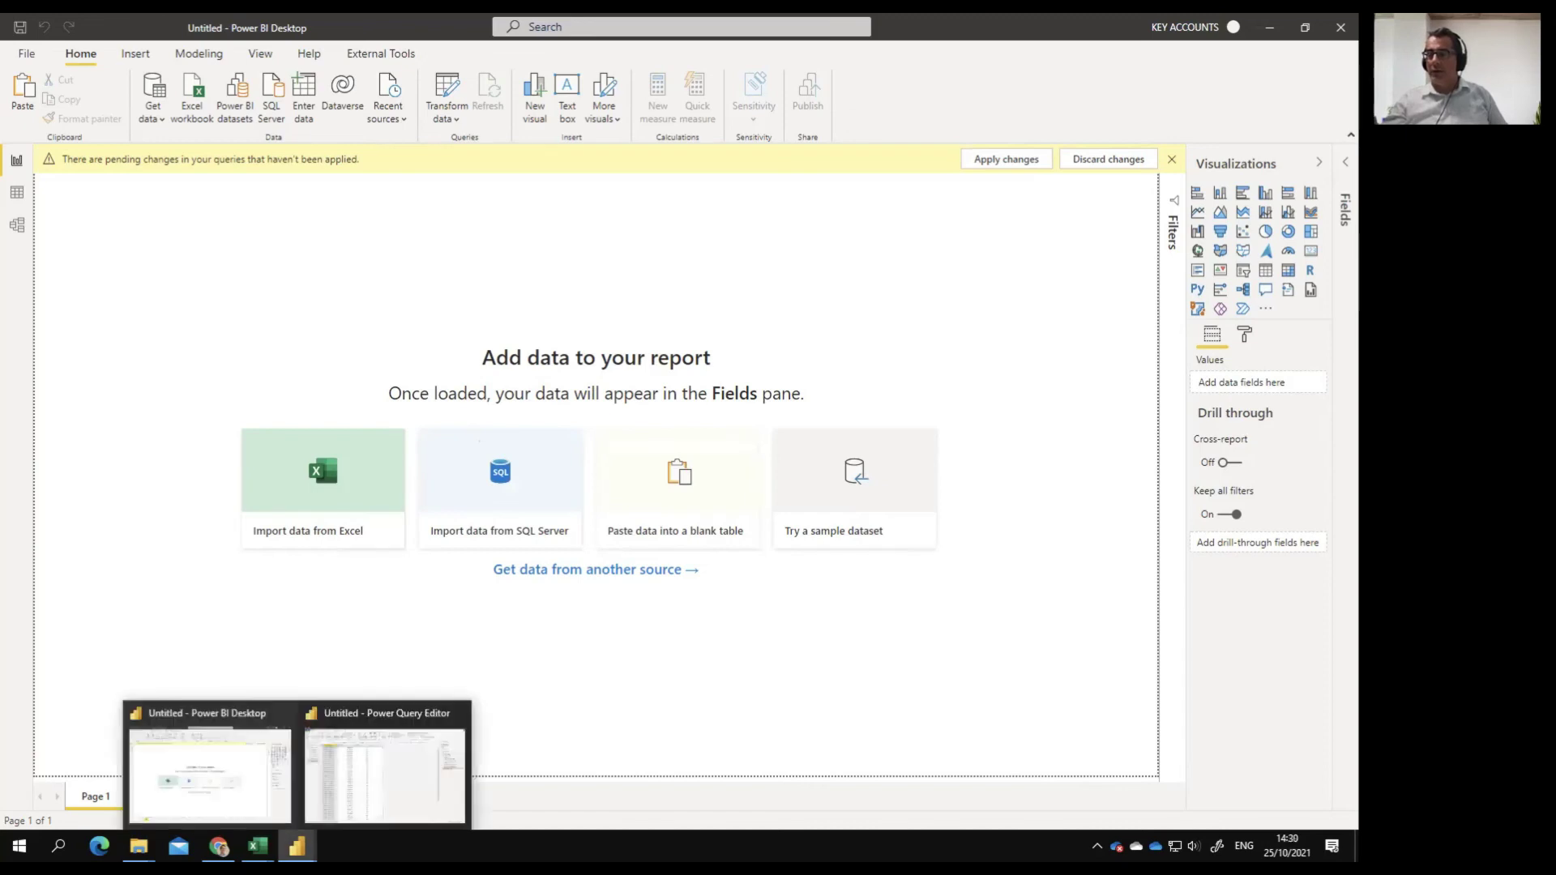
left_click(385, 801)
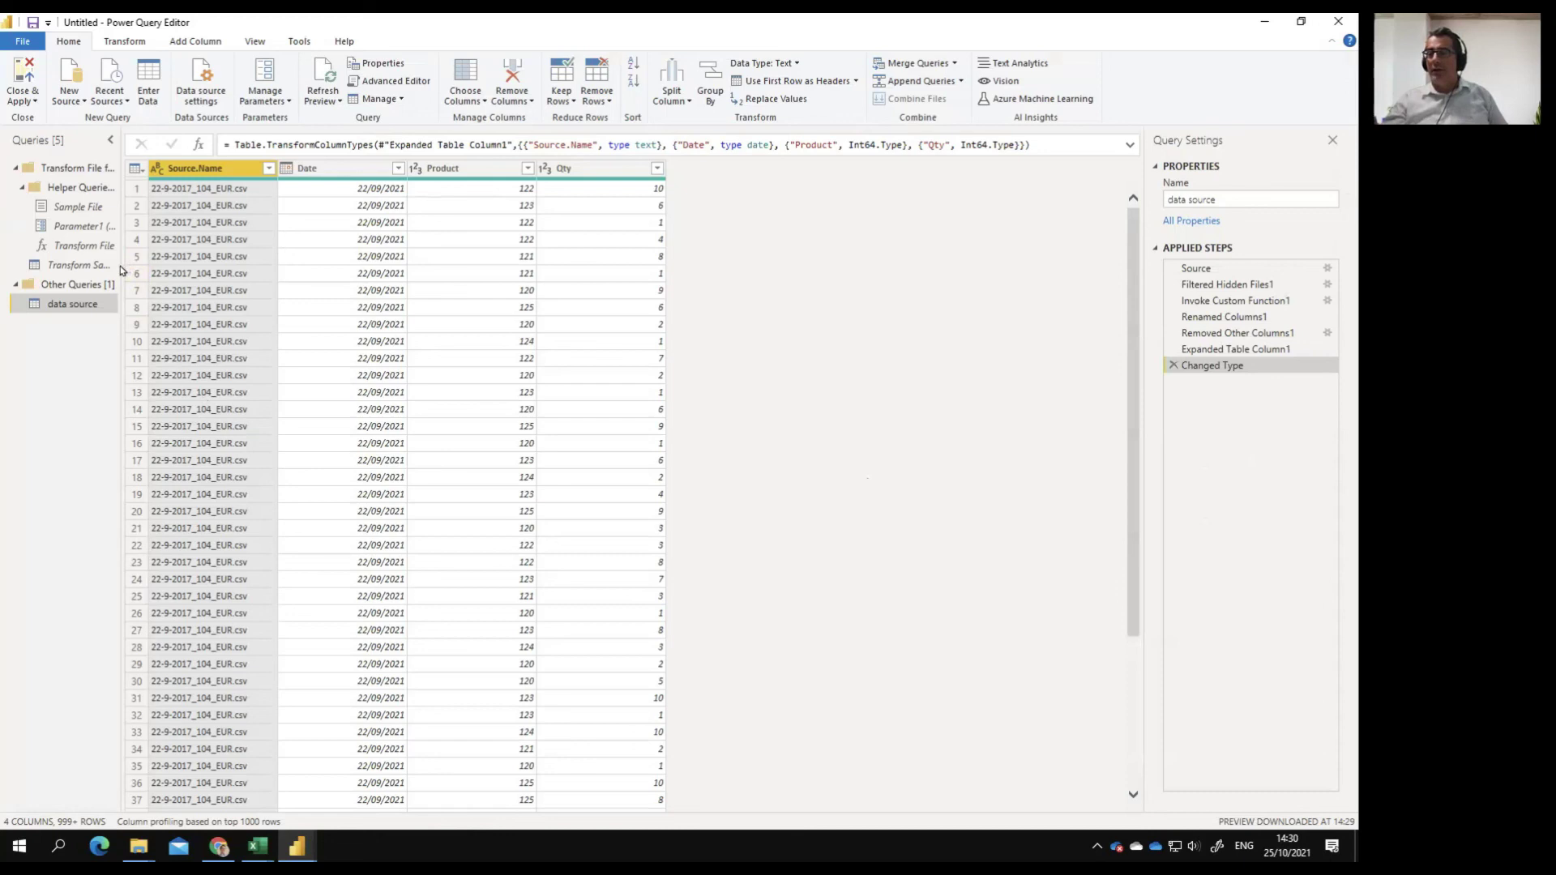
Widen the Queries pane, inspect Transform Sample File, and return to the data source query.
left_click_drag(123, 262, 231, 262)
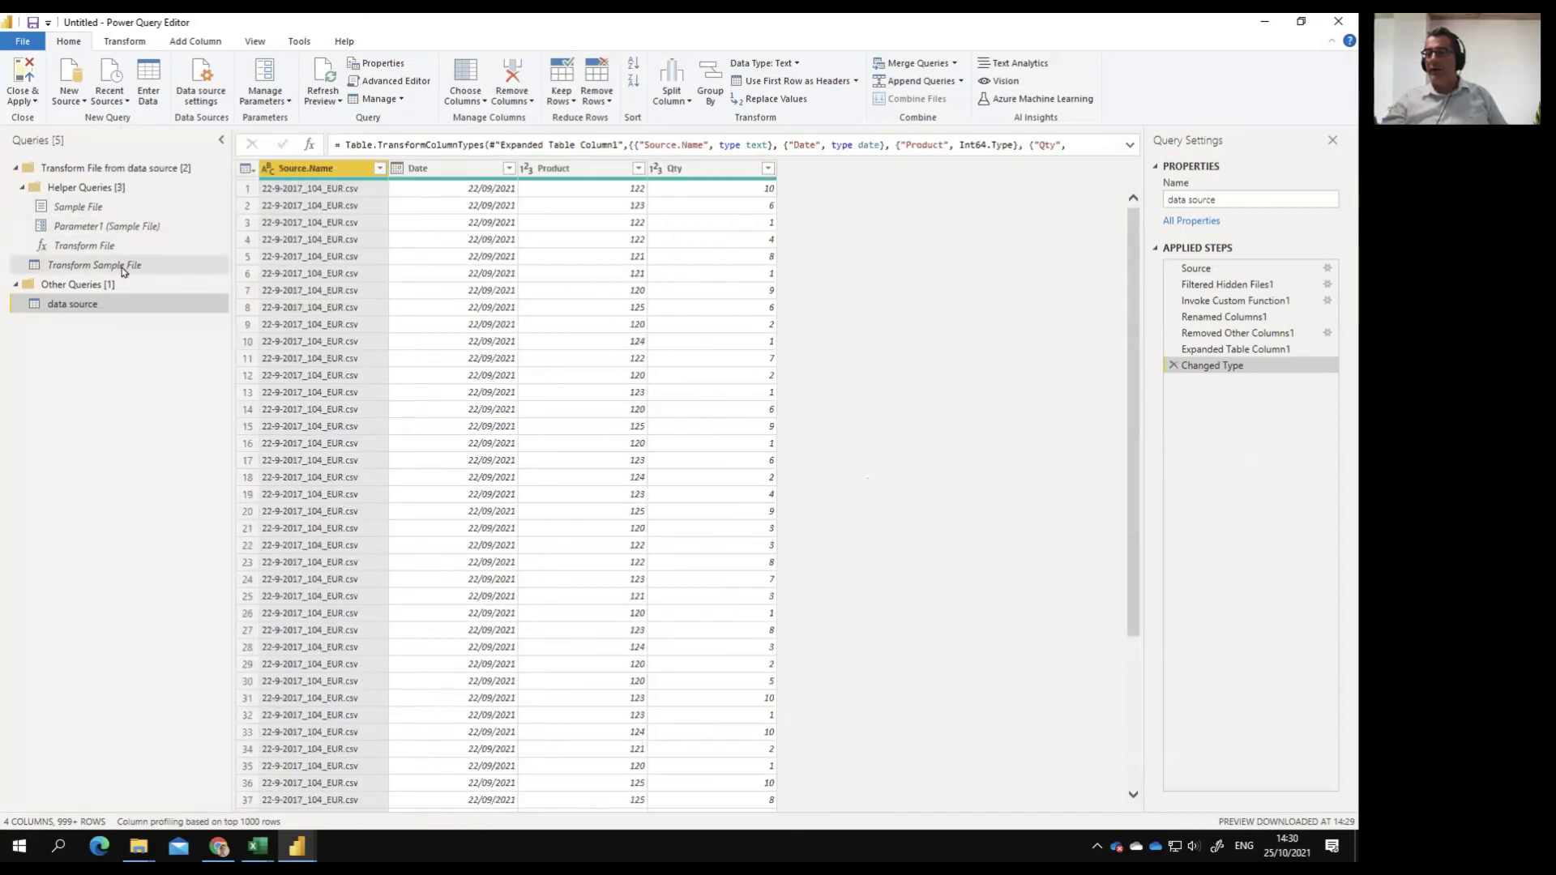
left_click(97, 265)
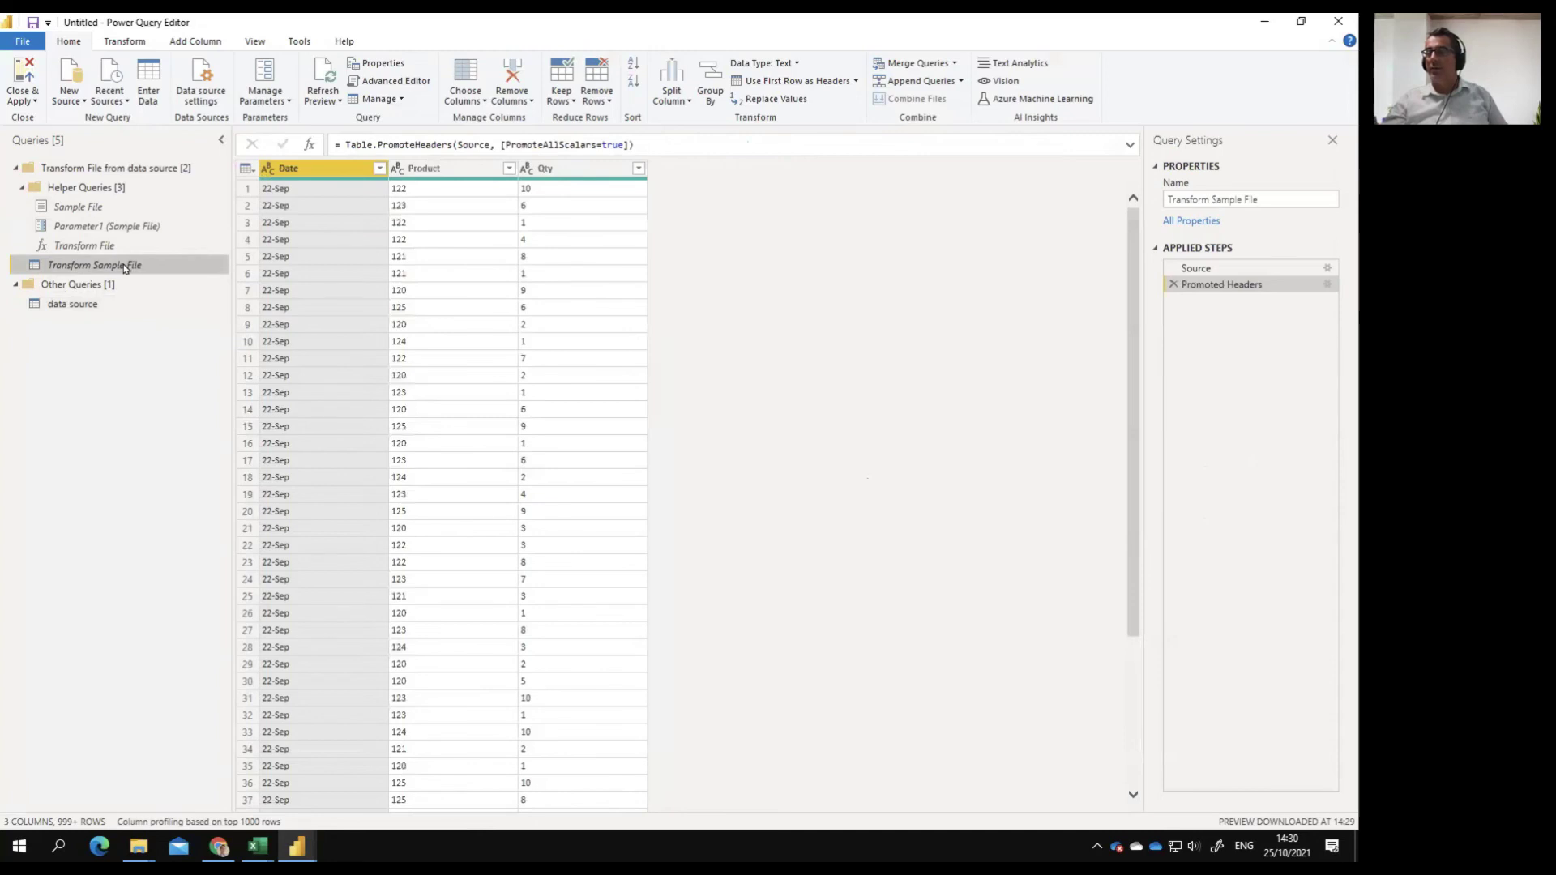
left_click(118, 306)
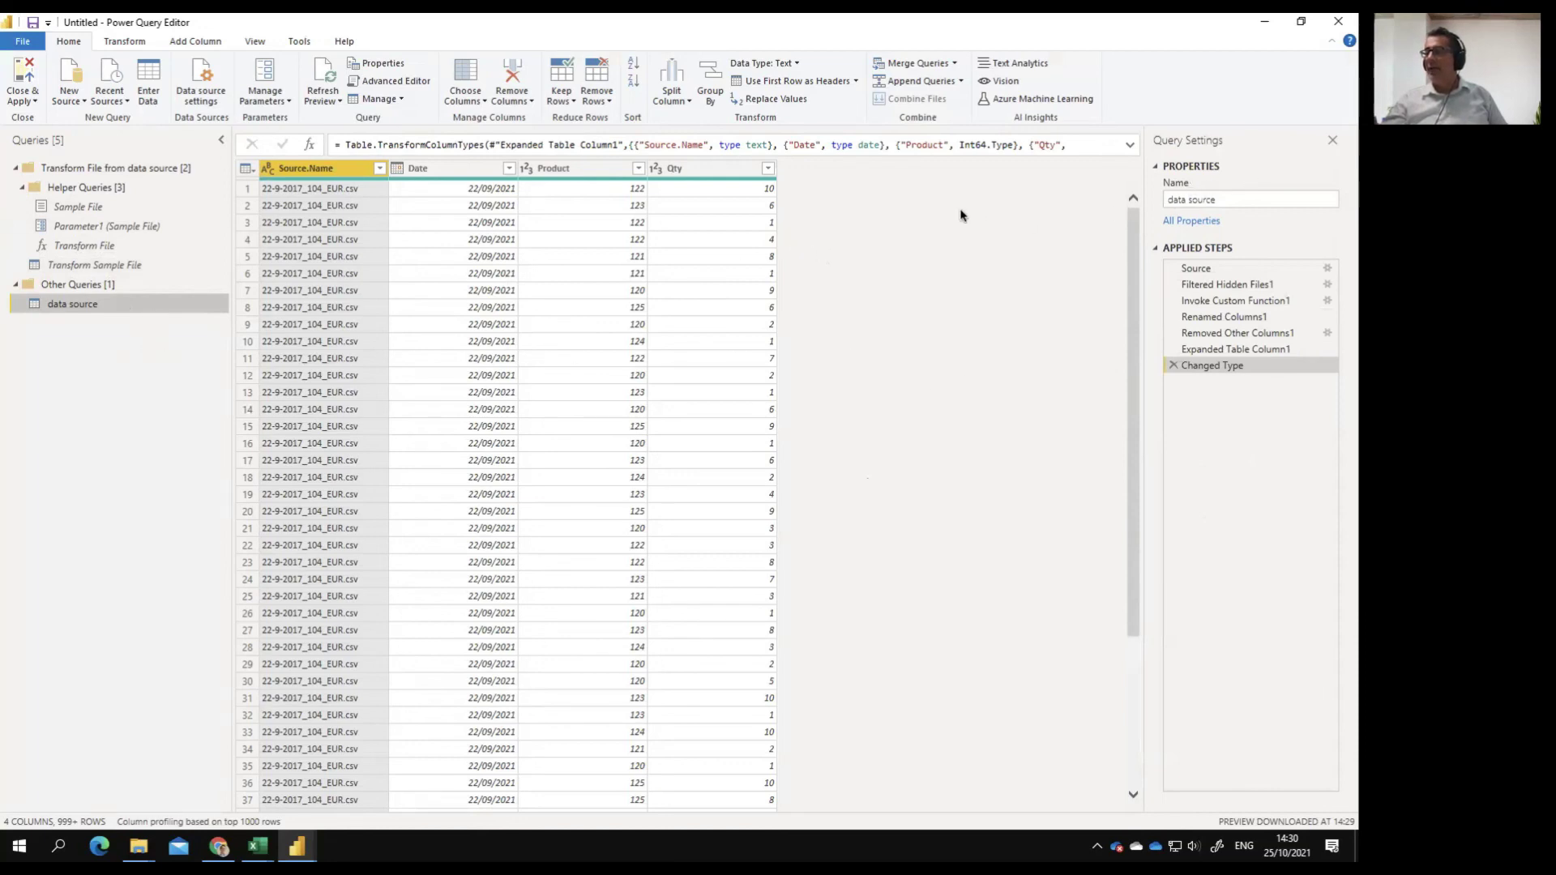
Select the whole query name in Query Settings ready to rename it Total Sales.
left_click(1239, 202)
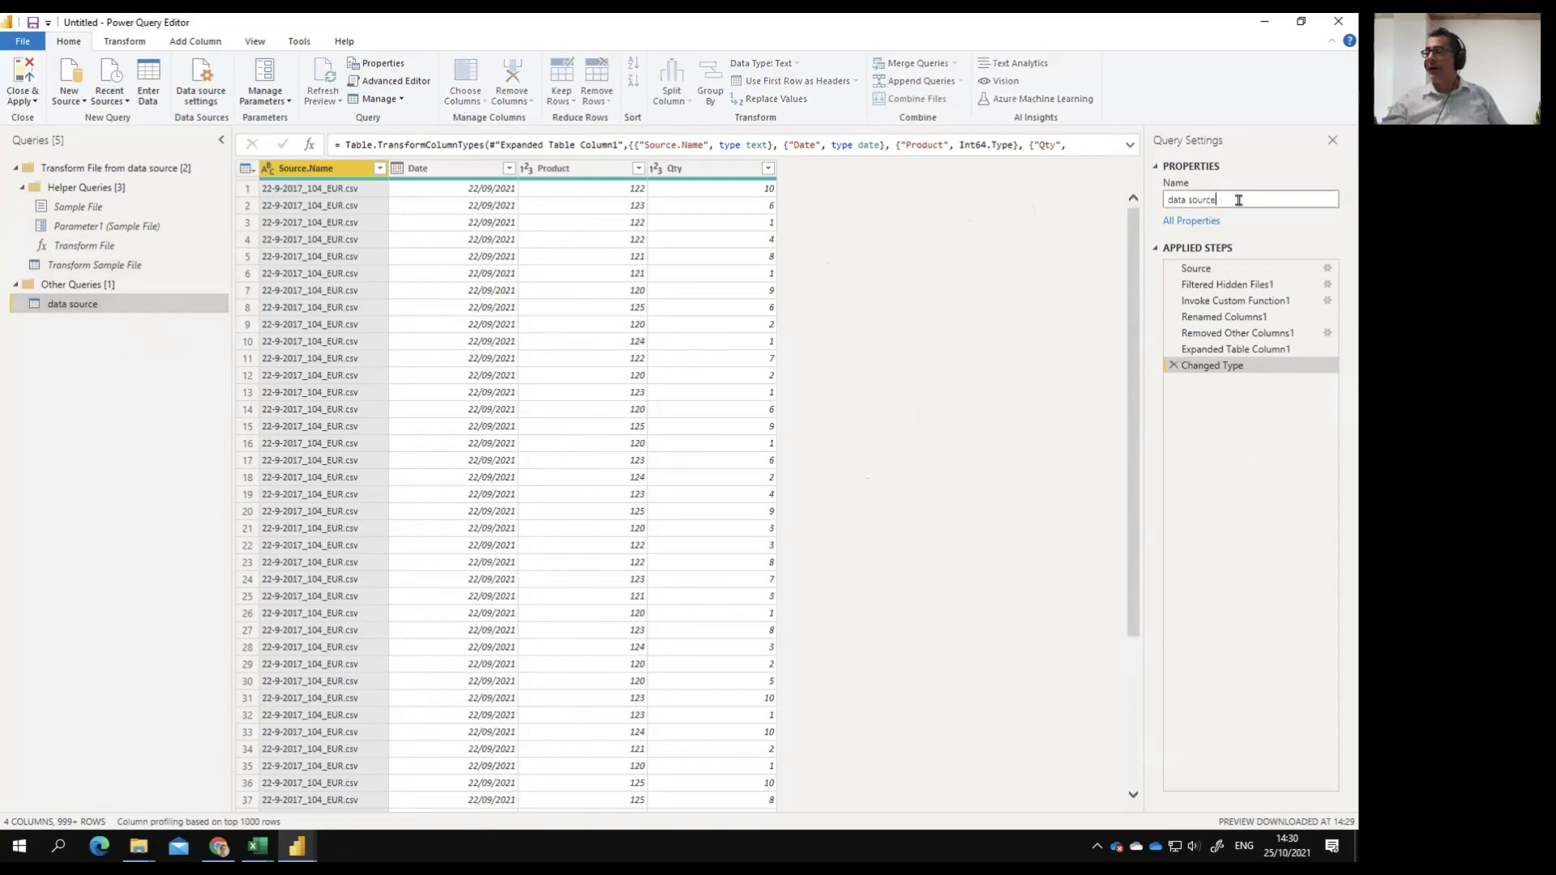
triple_click(1181, 198)
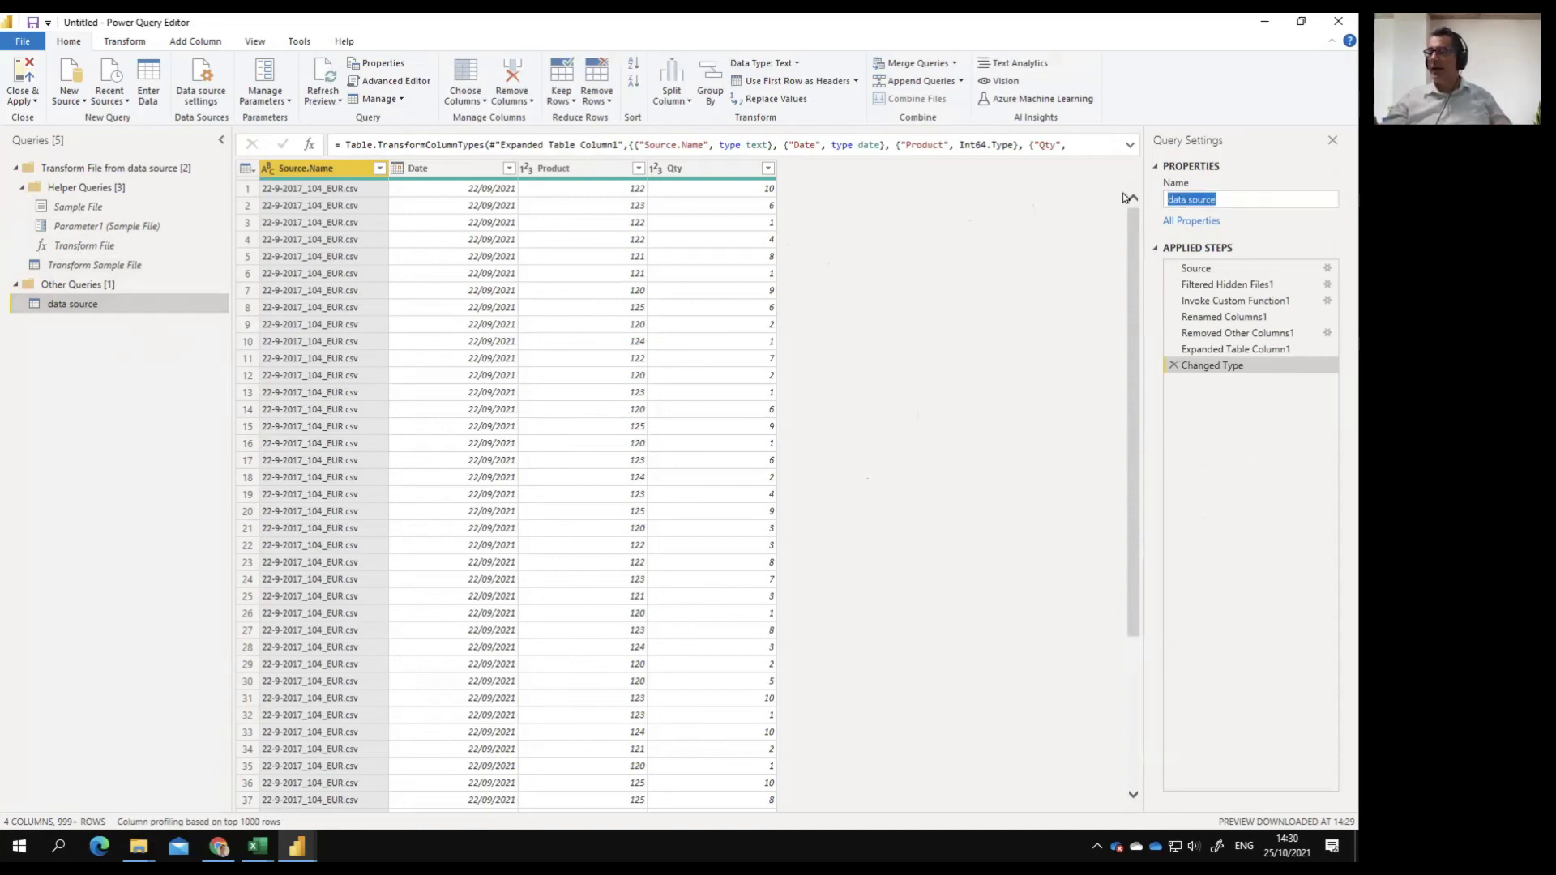
type("Total Sales")
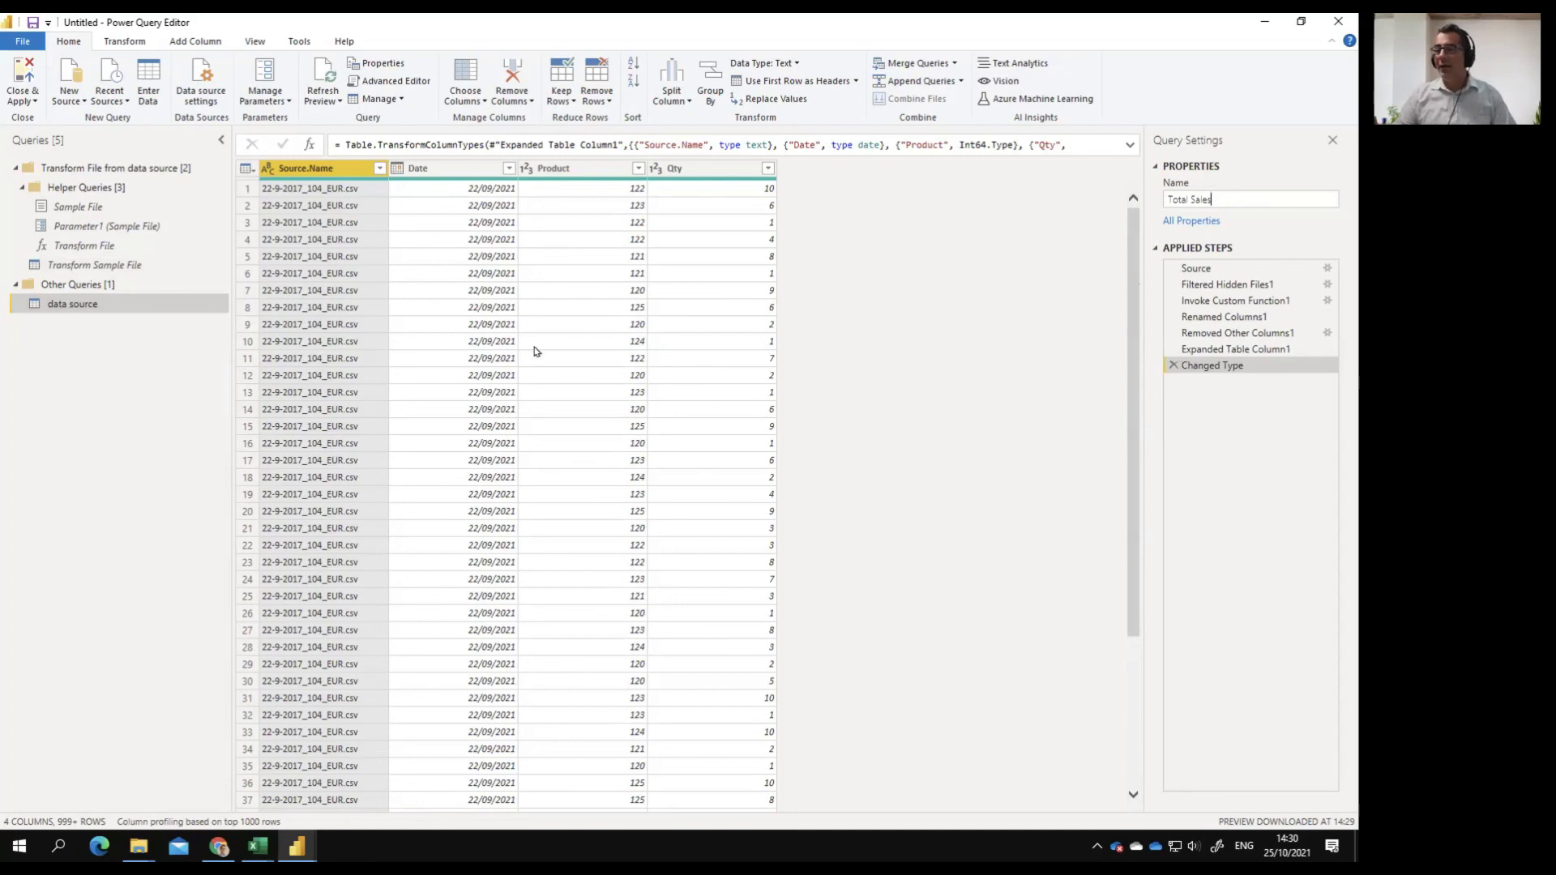
left_click(379, 168)
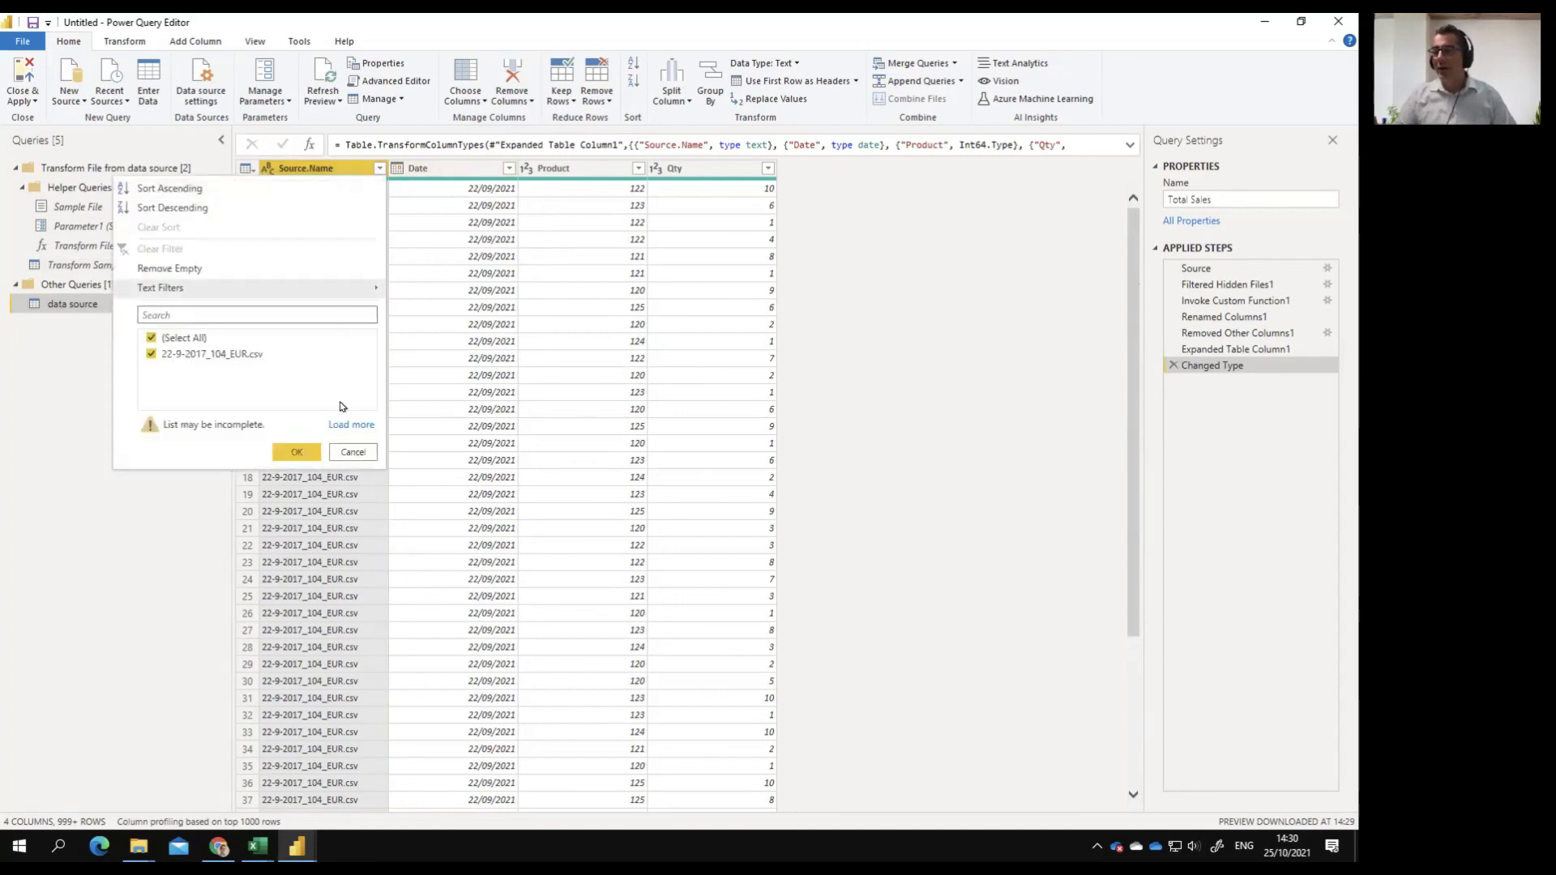
left_click(348, 424)
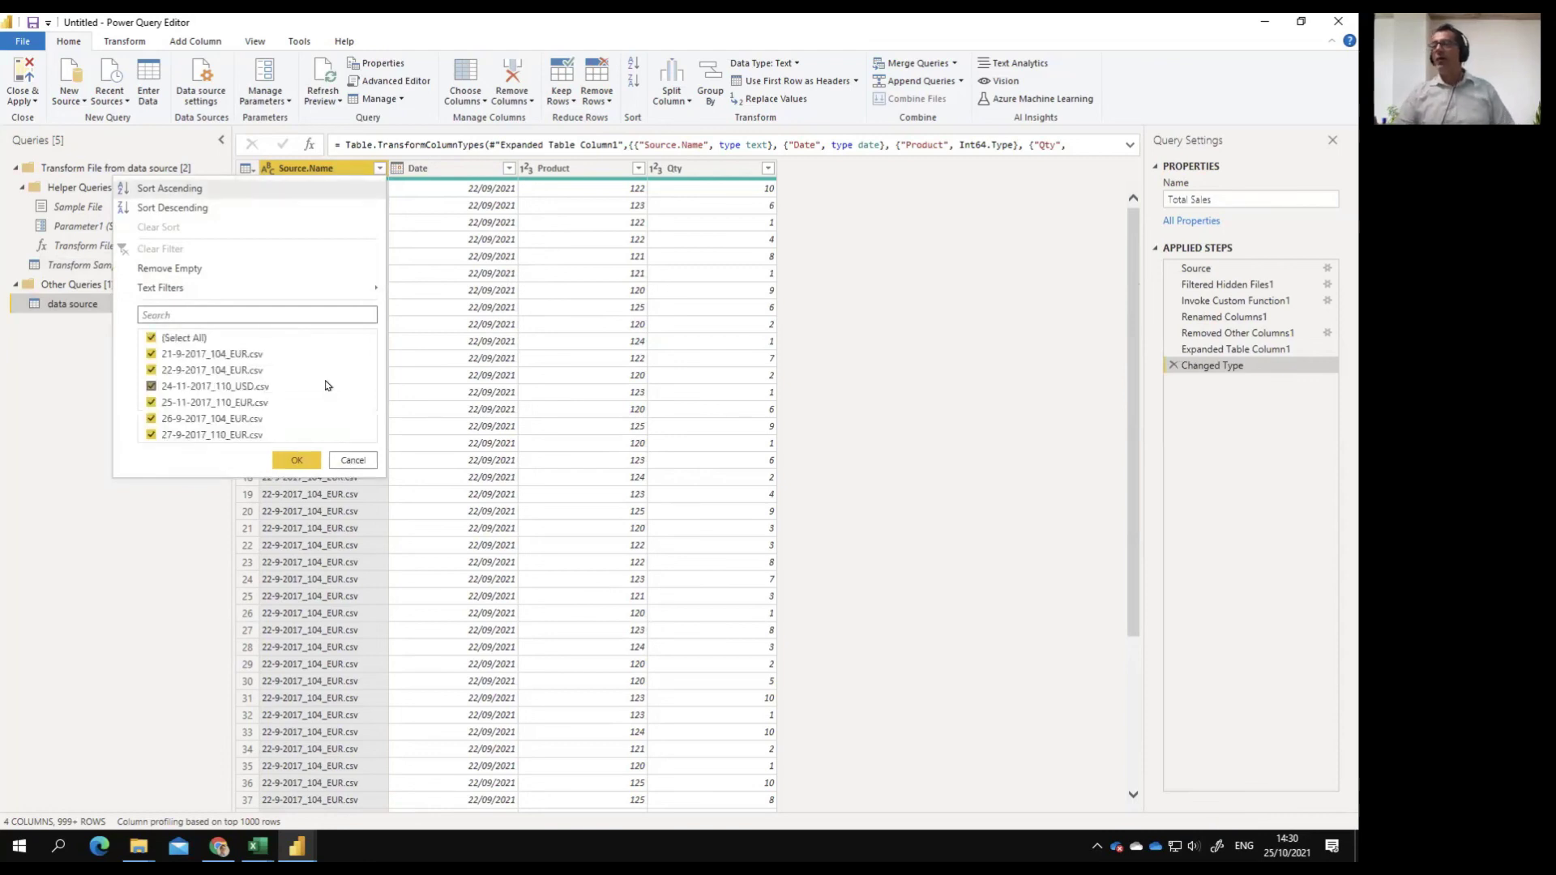
left_click(356, 459)
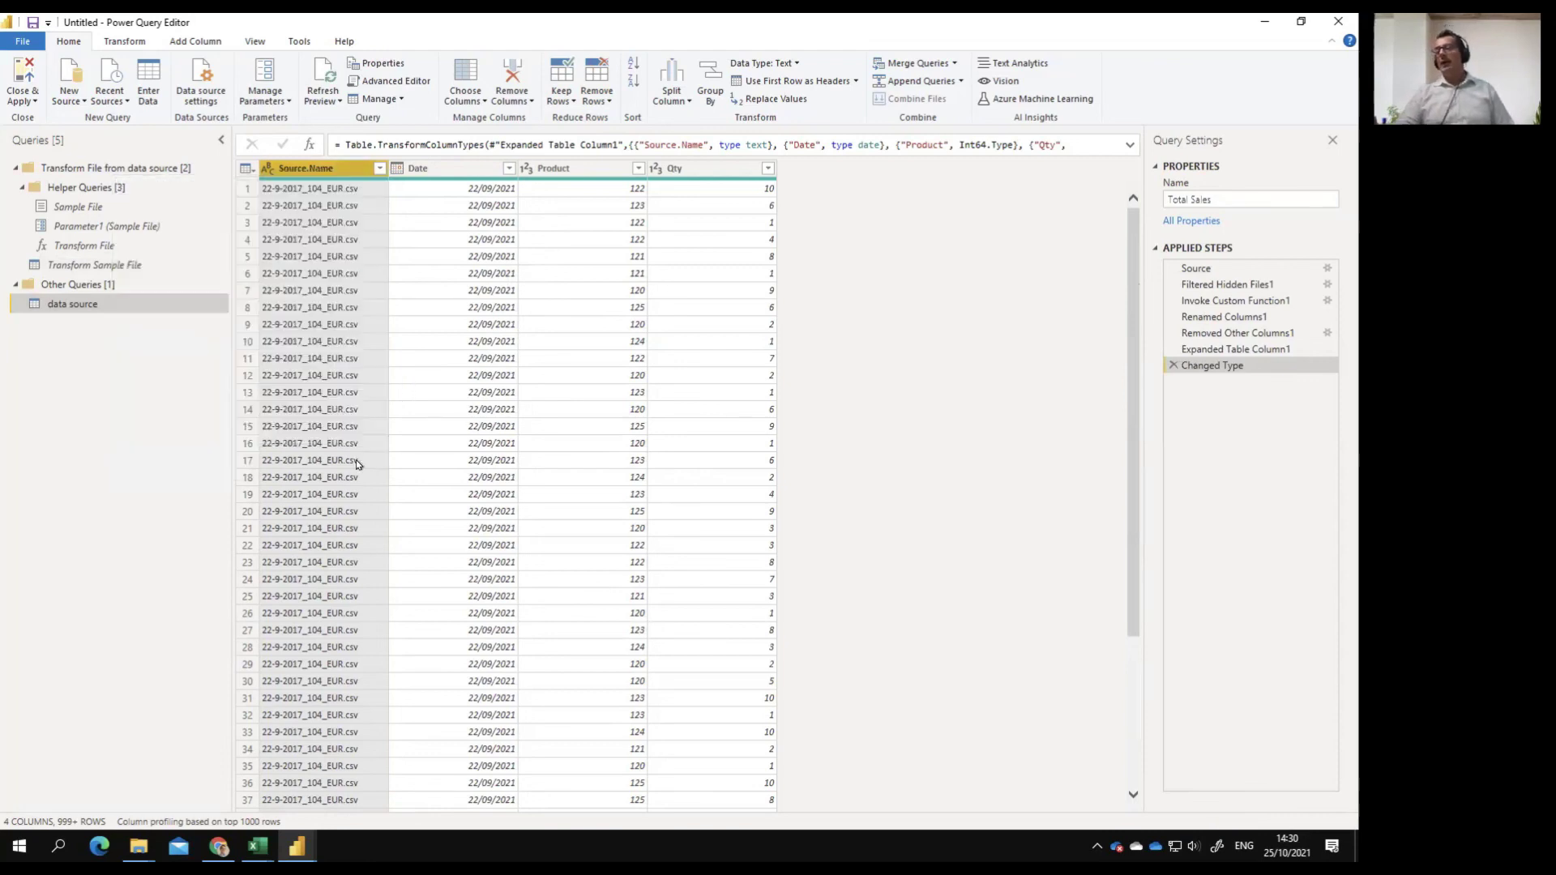